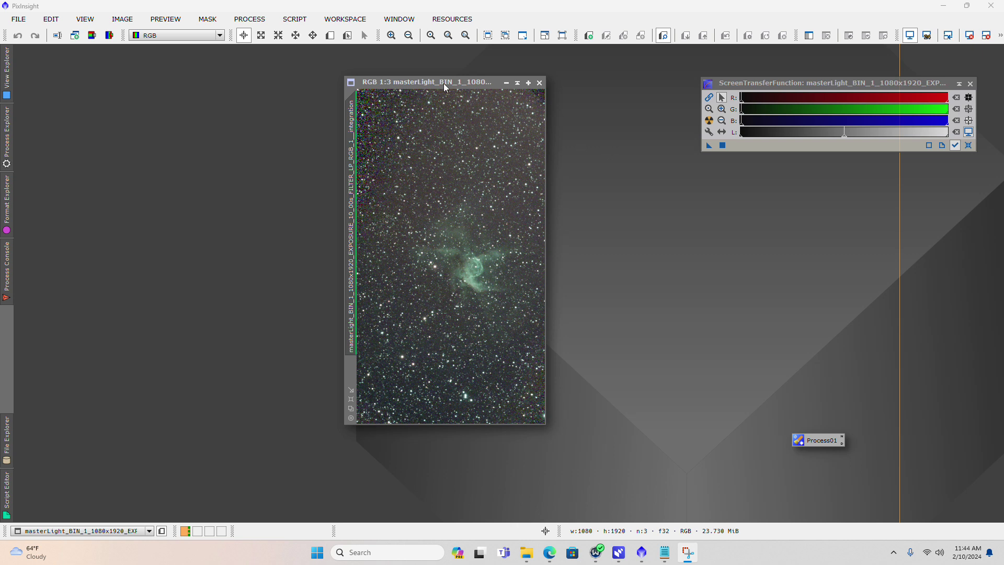
Drag the stretched master light image window leftward across the workspace
{"action": "left_click_drag", "start_coordinate": [443, 84], "coordinate": [451, 98]}
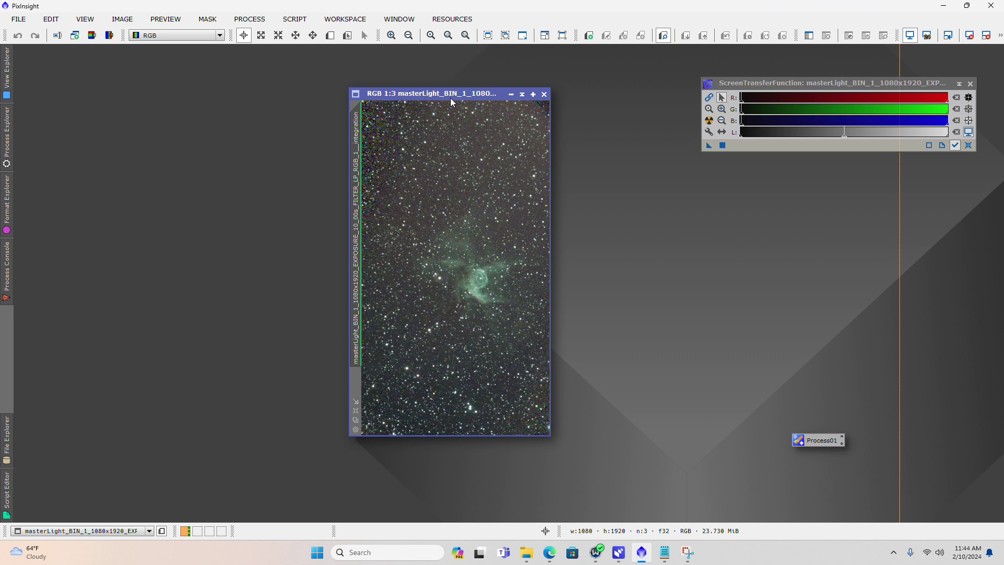
{"action": "left_click_drag", "start_coordinate": [450, 98], "coordinate": [431, 111]}
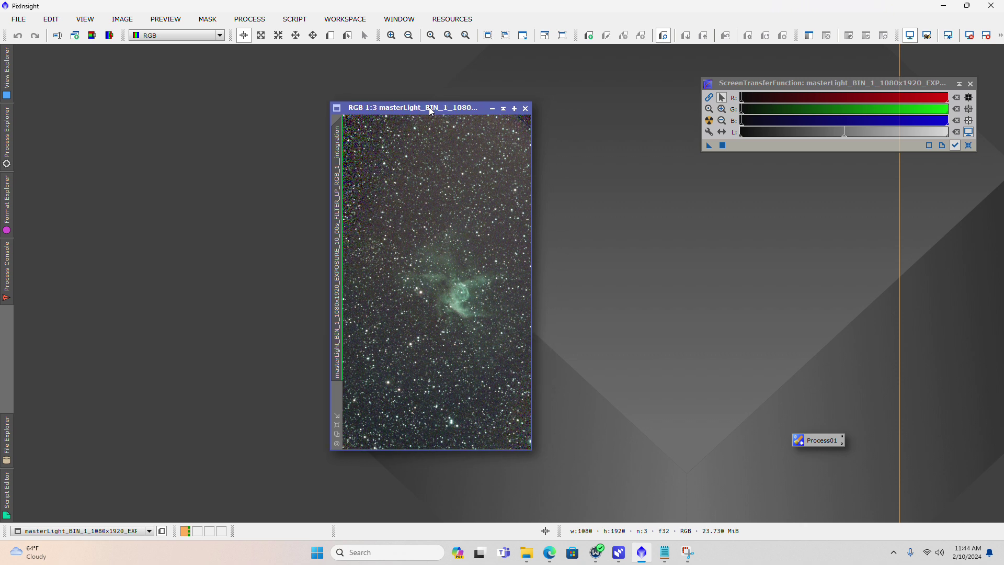
{"action": "left_click_drag", "start_coordinate": [431, 110], "coordinate": [392, 109]}
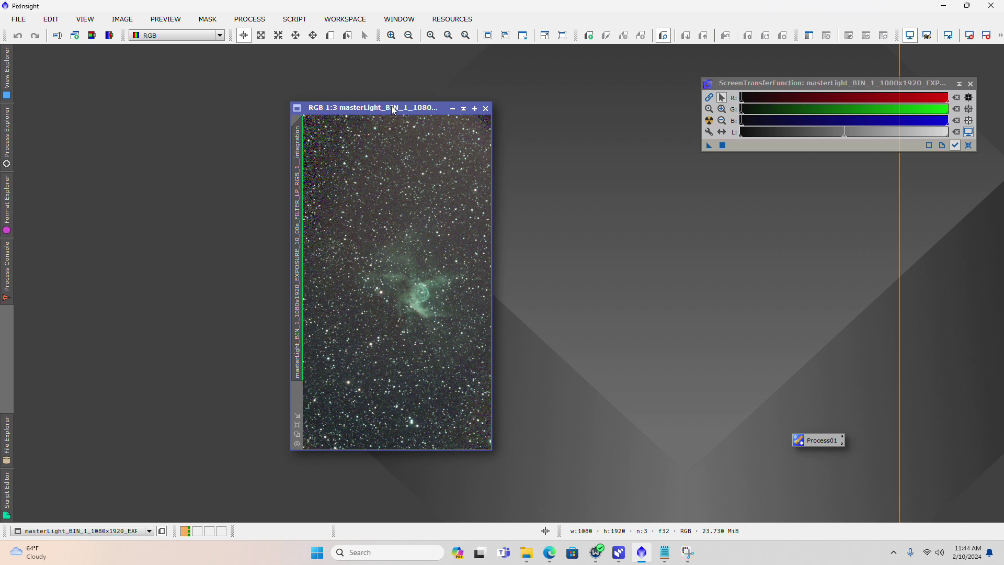
{"action": "left_click_drag", "start_coordinate": [392, 110], "coordinate": [374, 109]}
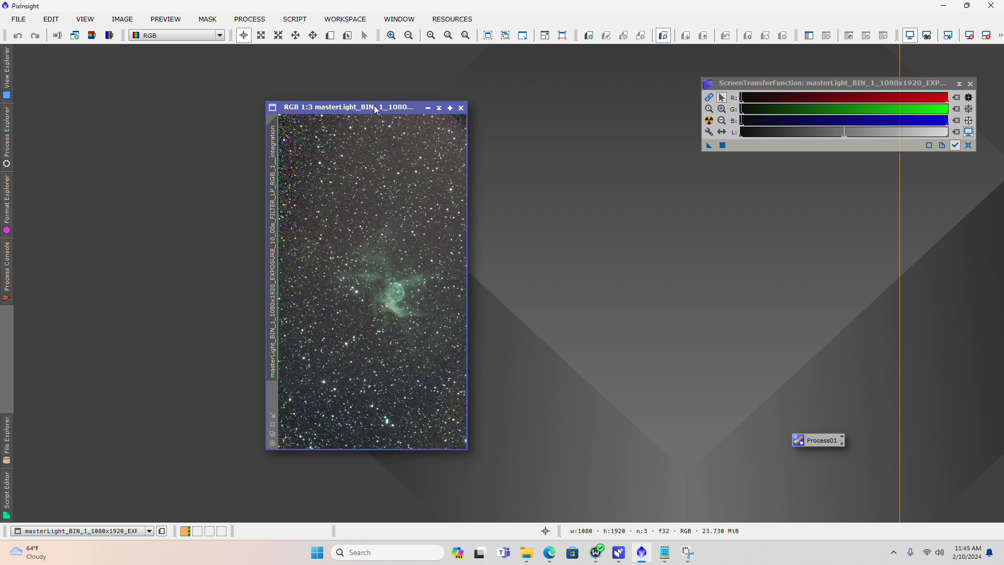
{"action": "left_click_drag", "start_coordinate": [375, 109], "coordinate": [348, 103]}
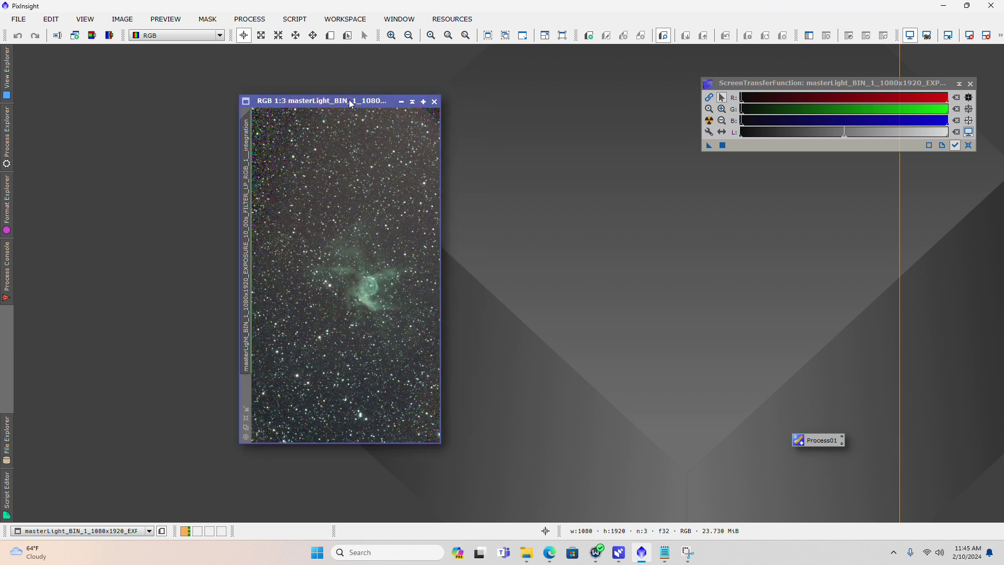
Close the stretched image and open masterLight_BIN-1_1080x1920_EXPOSURE-10.00s_FILTER-LP_RGB_(1) from the master folder
{"action": "left_click", "coordinate": [435, 102]}
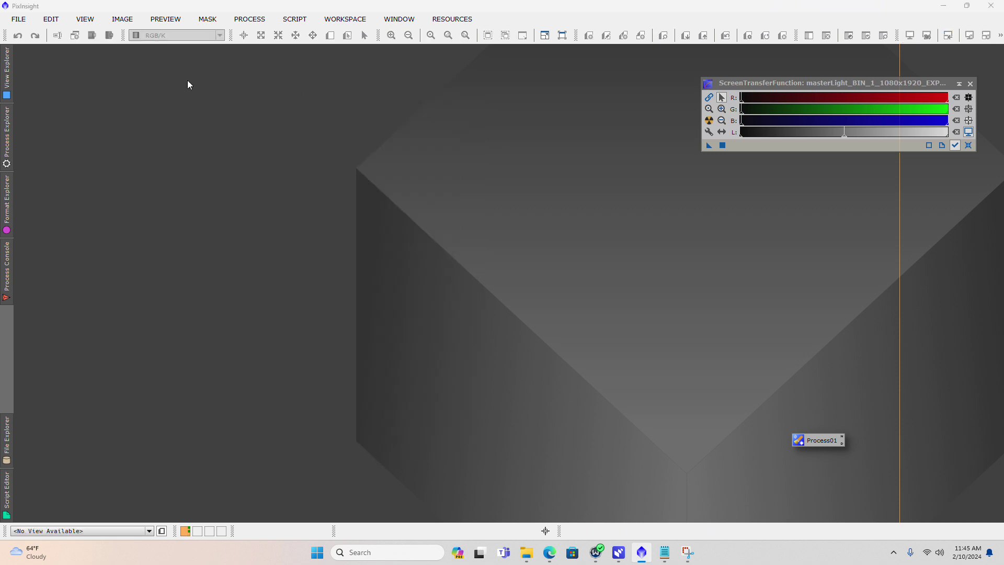
{"action": "left_click", "coordinate": [24, 18]}
{"action": "left_click", "coordinate": [42, 32]}
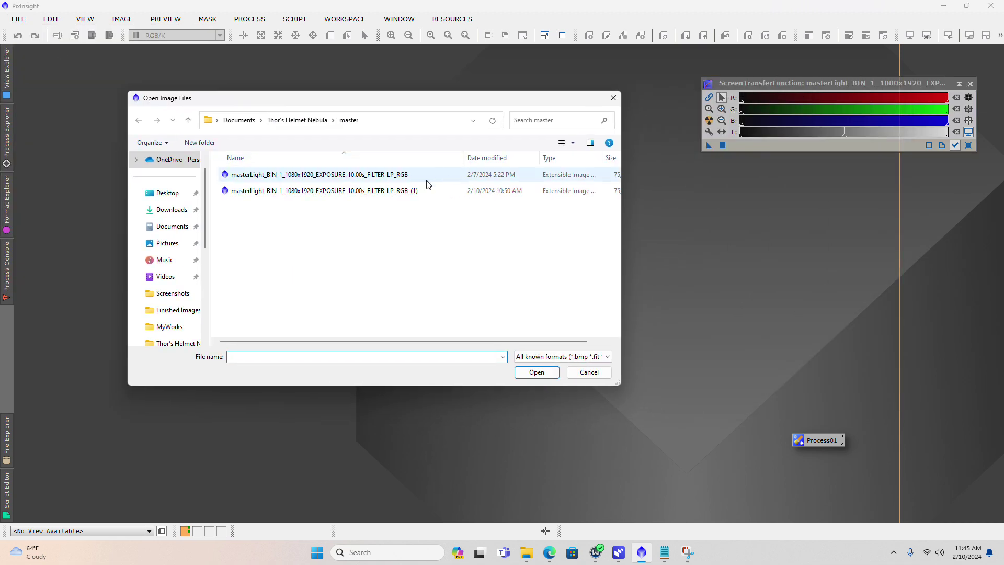
{"action": "left_click", "coordinate": [379, 192]}
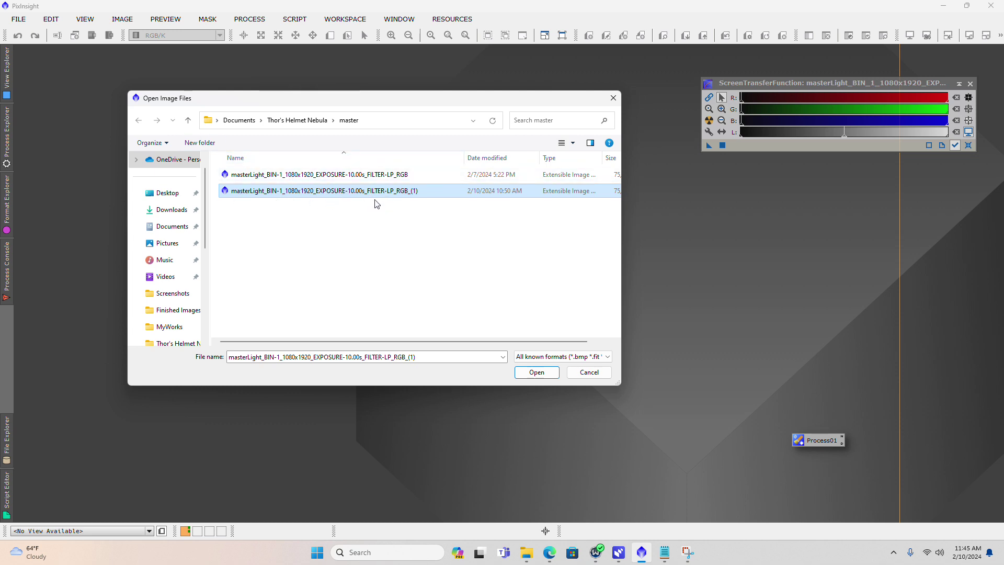
{"action": "left_click", "coordinate": [539, 373]}
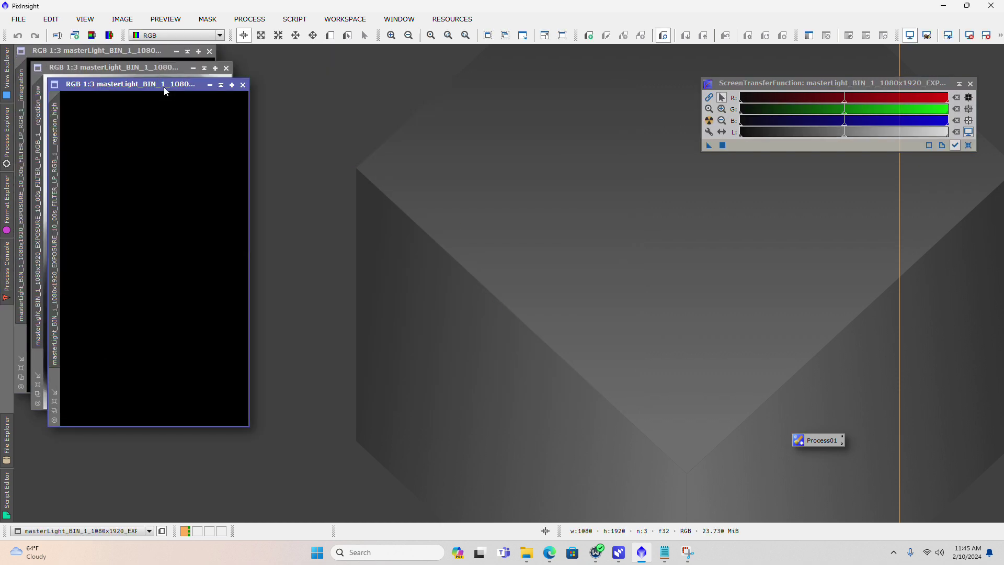
Spread out the three loaded windows and close the rejection_low map
{"action": "left_click_drag", "start_coordinate": [147, 70], "coordinate": [331, 92]}
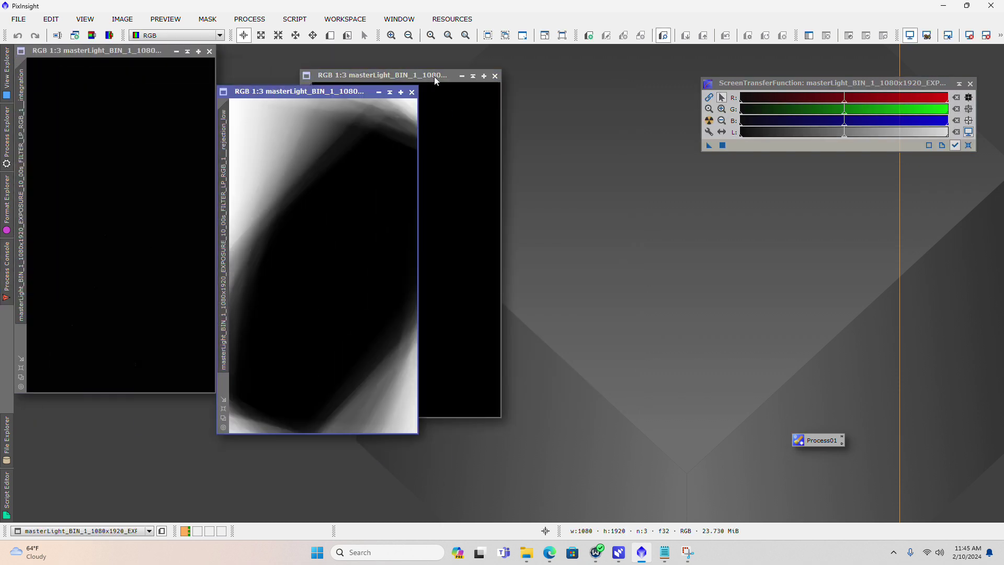
{"action": "left_click_drag", "start_coordinate": [434, 76], "coordinate": [557, 93]}
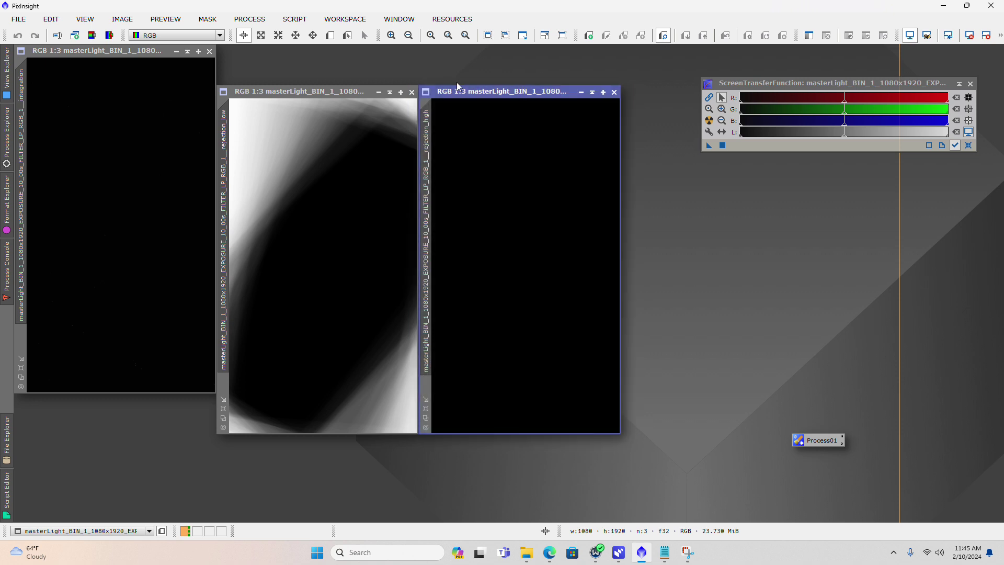
{"action": "left_click", "coordinate": [320, 91]}
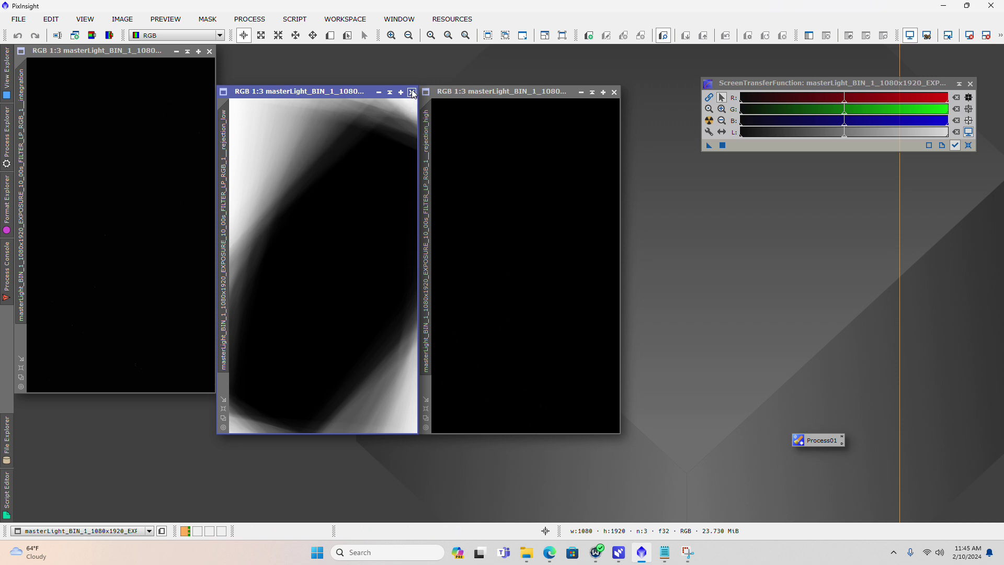
{"action": "left_click", "coordinate": [412, 93]}
Auto-stretch and close the rejection_high map, then move the integration image into open space
{"action": "key", "text": "ctrl+a"}
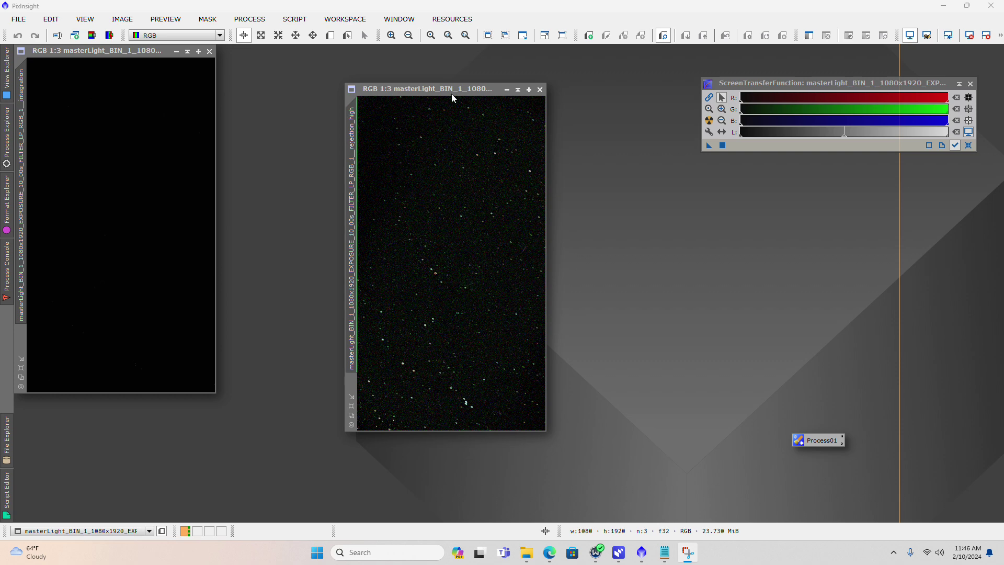
{"action": "left_click_drag", "start_coordinate": [454, 91], "coordinate": [446, 89]}
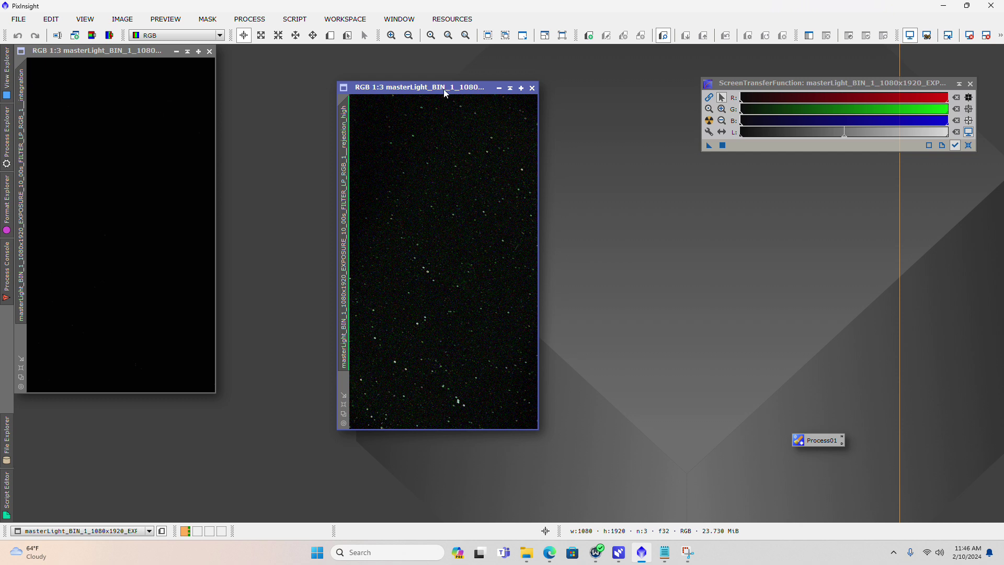
{"action": "left_click", "coordinate": [533, 90]}
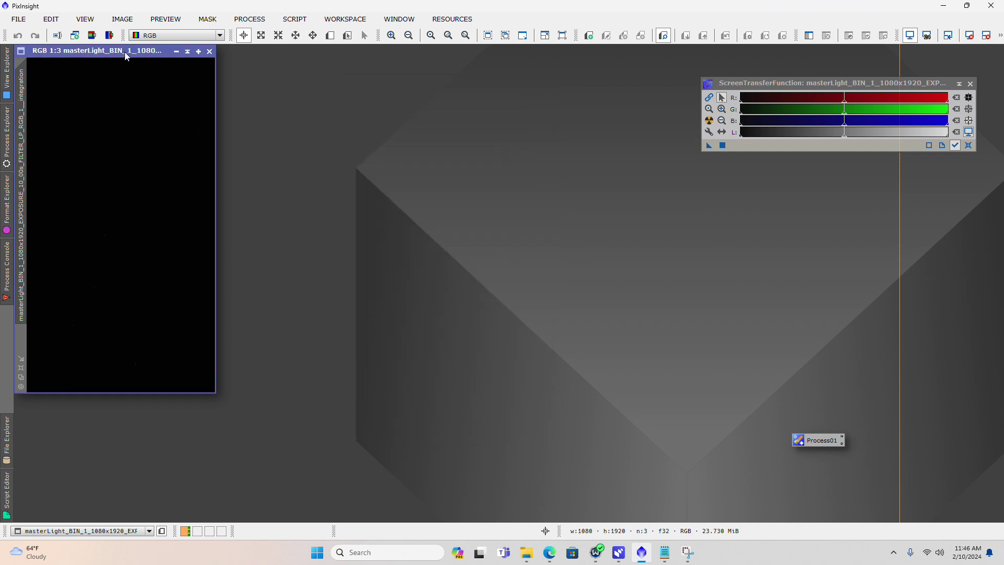
{"action": "left_click_drag", "start_coordinate": [125, 52], "coordinate": [183, 64]}
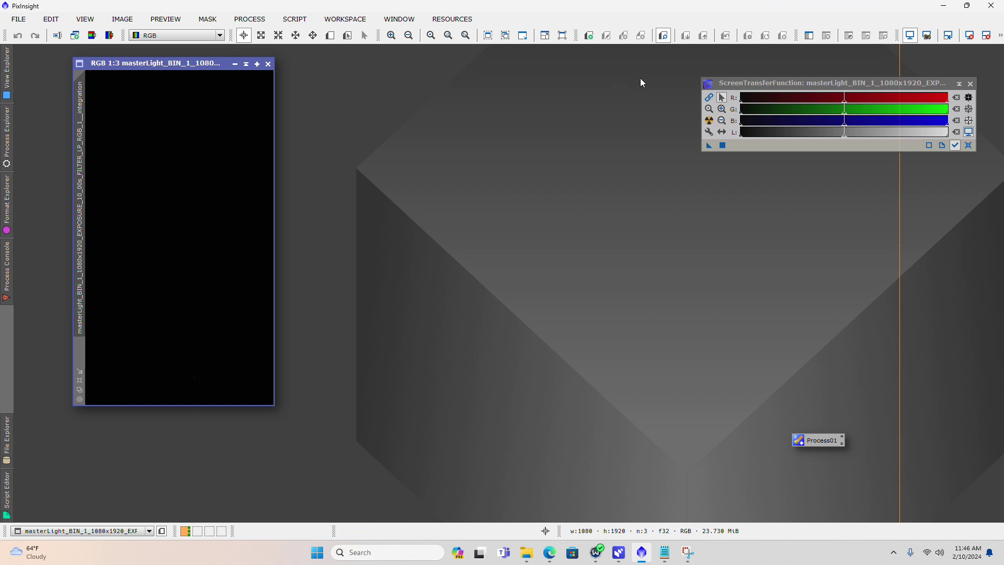
Auto-stretch the integration image in ScreenTransferFunction with Link RGB Channels toggled
{"action": "left_click", "coordinate": [249, 18]}
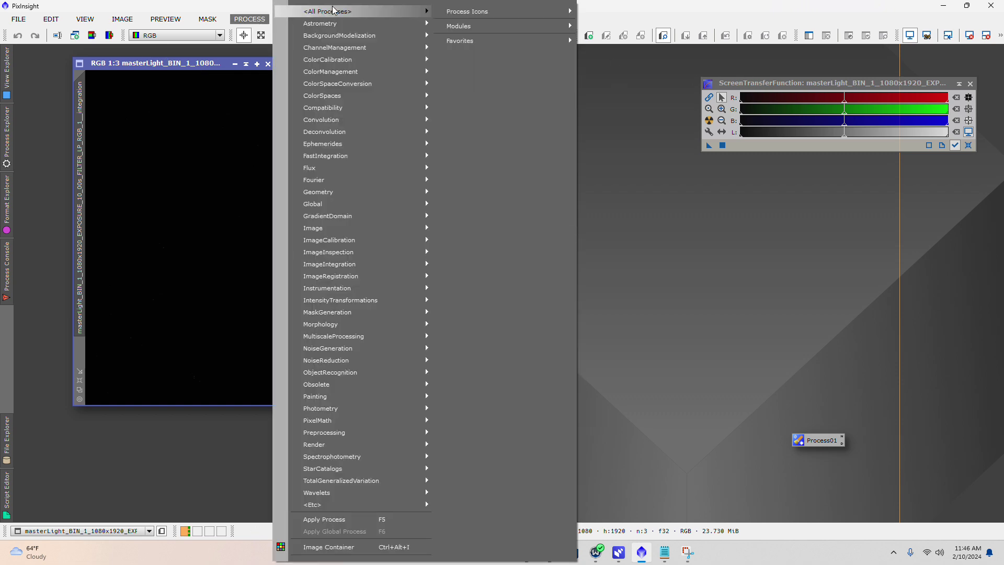
{"action": "mouse_move", "coordinate": [333, 10]}
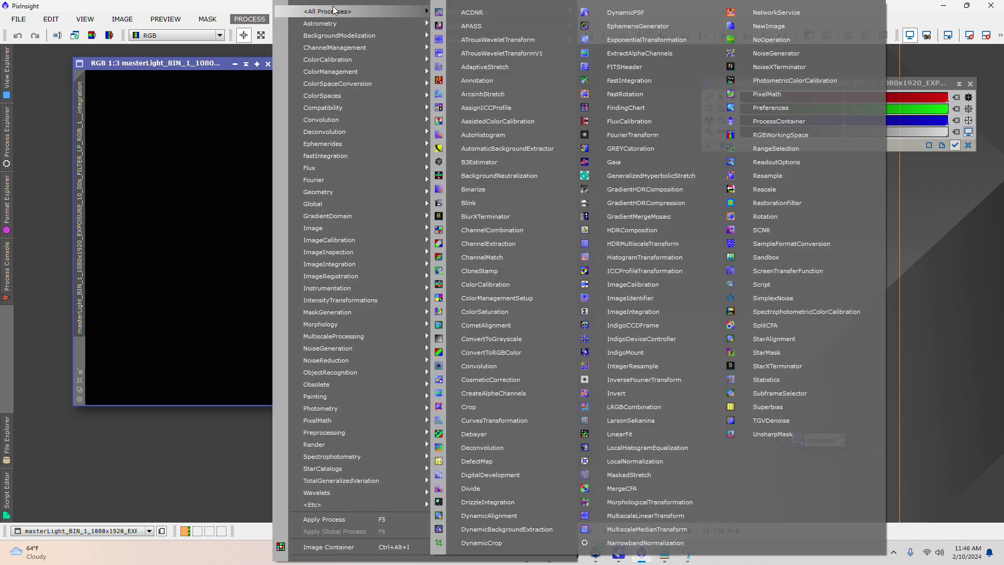
{"action": "left_click", "coordinate": [795, 271]}
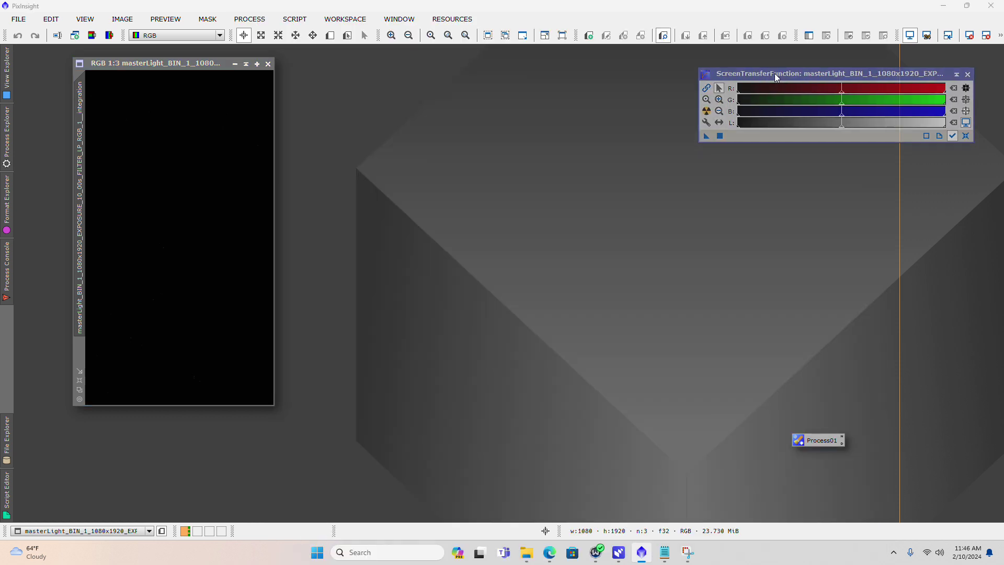
{"action": "left_click", "coordinate": [705, 89]}
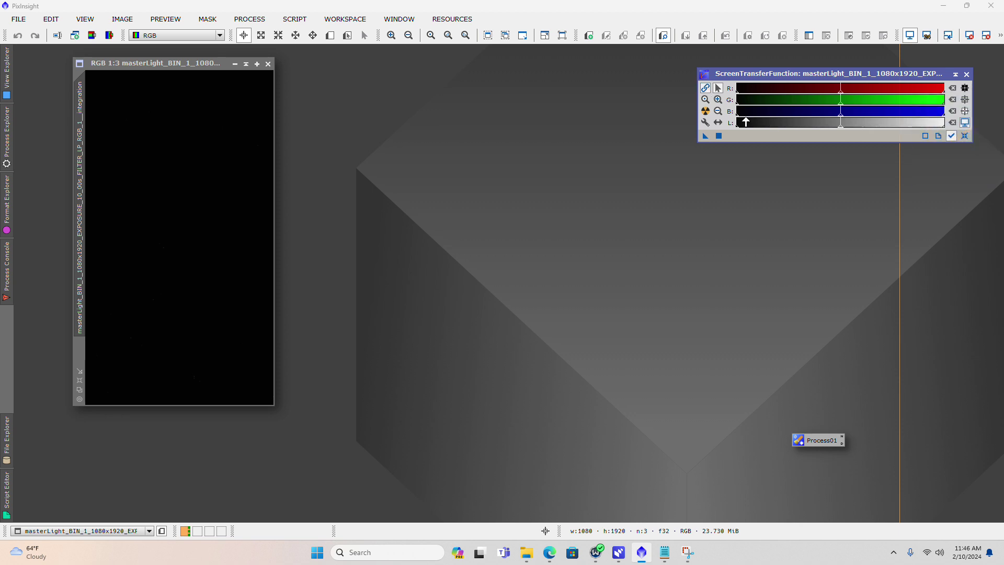
{"action": "left_click", "coordinate": [705, 111]}
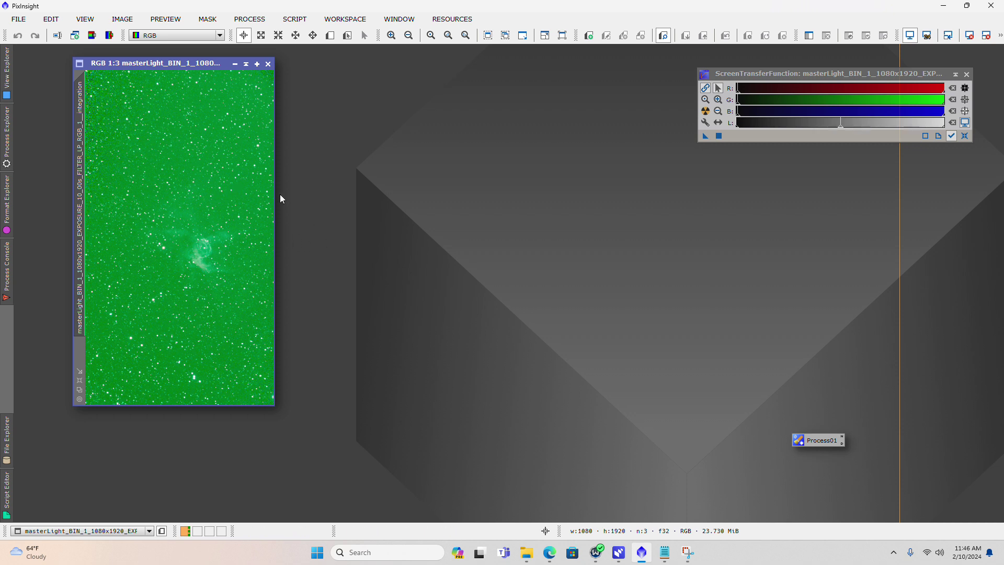
Re-run the ScreenTransferFunction Auto Stretch with unlinked channels for neutral colour
{"action": "left_click_drag", "start_coordinate": [759, 75], "coordinate": [754, 75]}
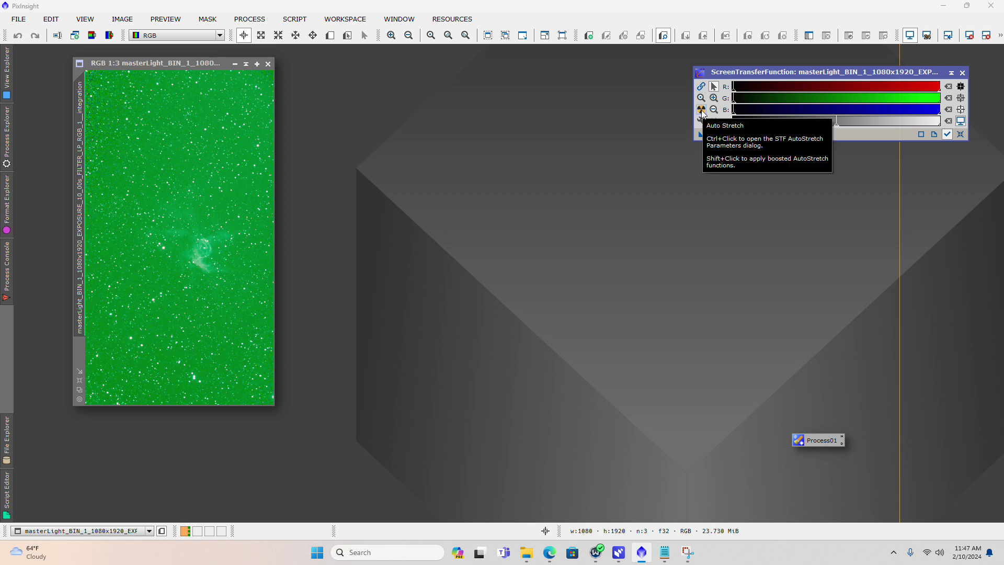
{"action": "left_click", "coordinate": [701, 109]}
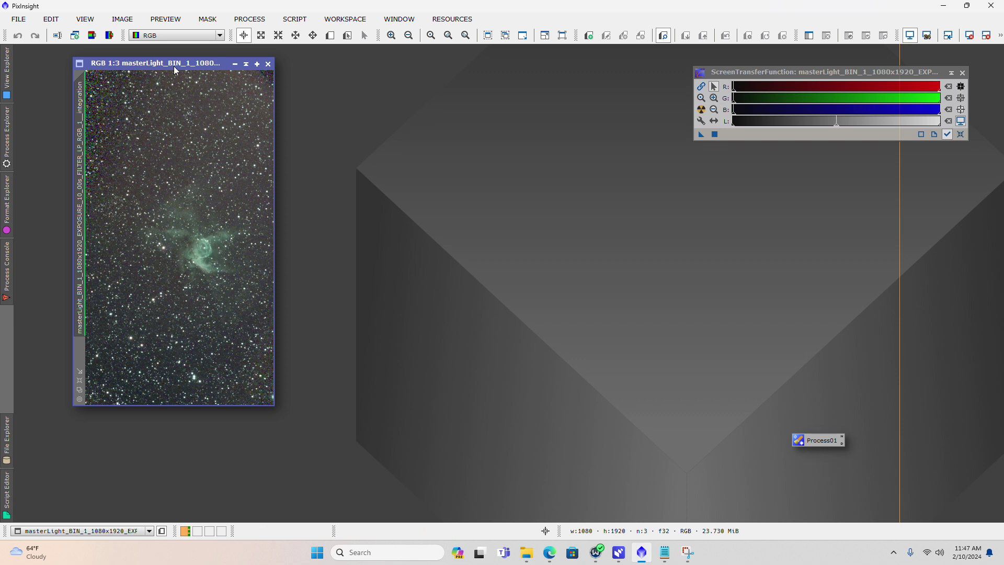
{"action": "left_click_drag", "start_coordinate": [175, 68], "coordinate": [241, 75]}
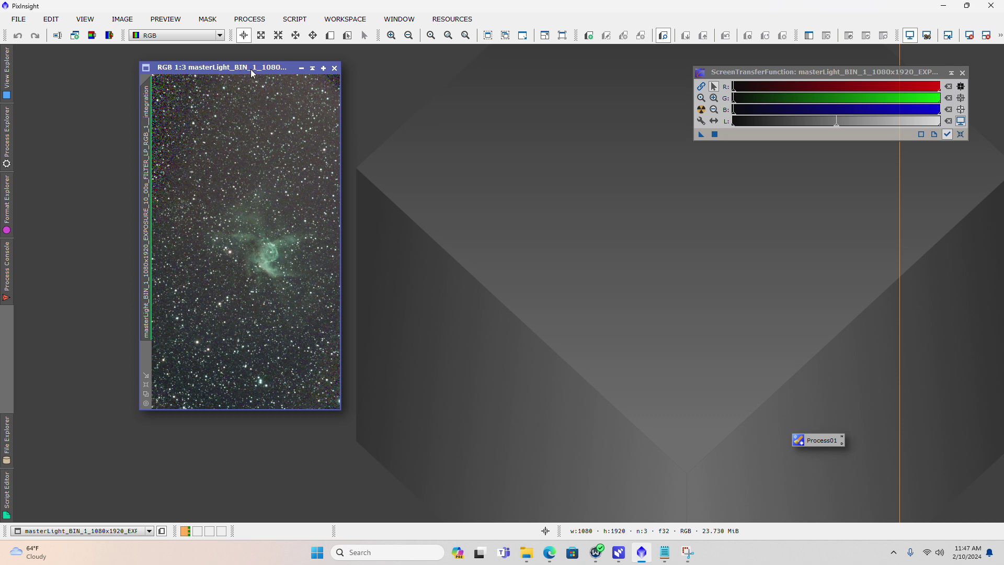
{"action": "left_click_drag", "start_coordinate": [252, 74], "coordinate": [263, 77]}
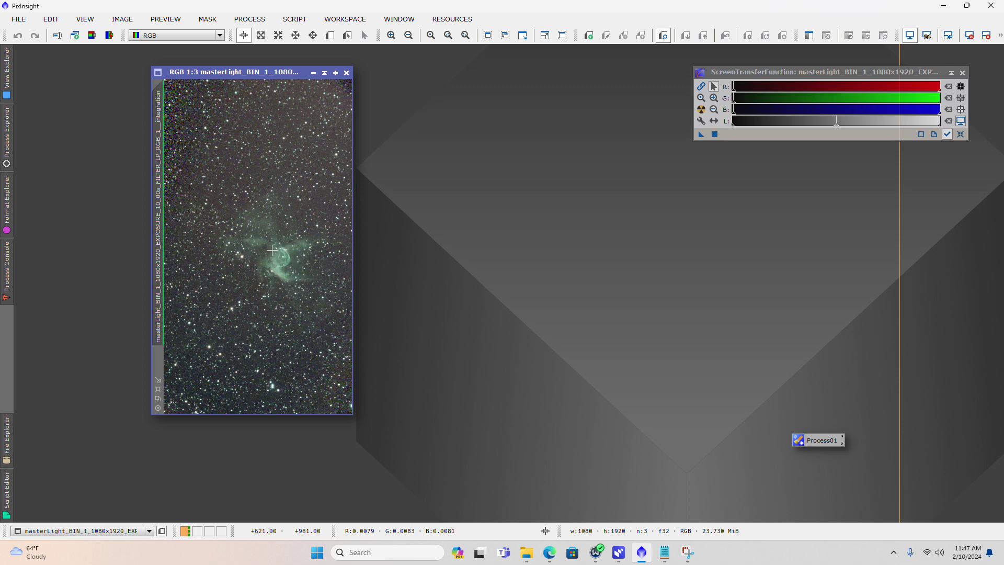
{"action": "mouse_move", "coordinate": [268, 77]}
{"action": "left_mouse_down"}
{"action": "mouse_move", "coordinate": [262, 84]}
{"action": "mouse_move", "coordinate": [279, 85]}
{"action": "left_mouse_up"}
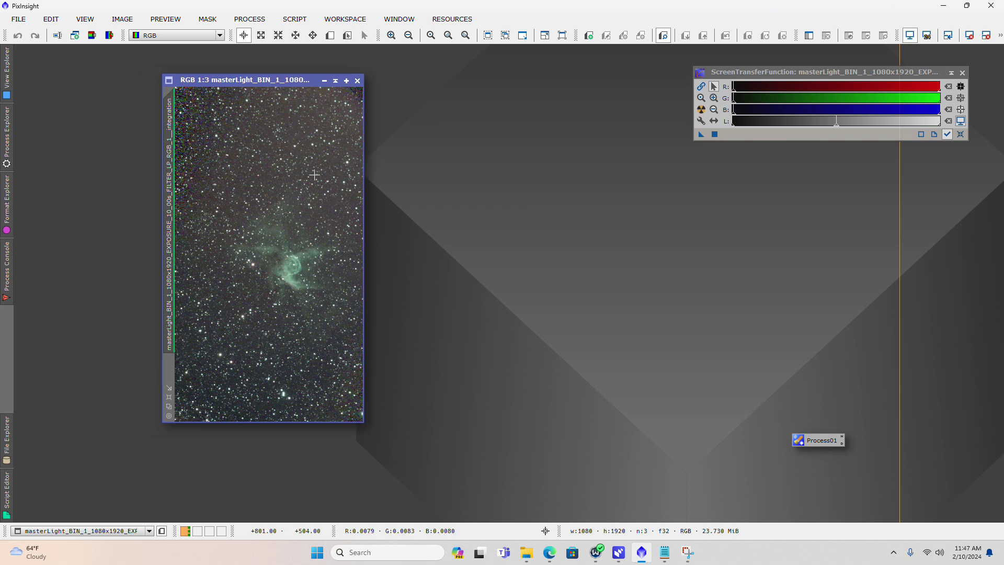
{"action": "left_click_drag", "start_coordinate": [281, 81], "coordinate": [267, 82]}
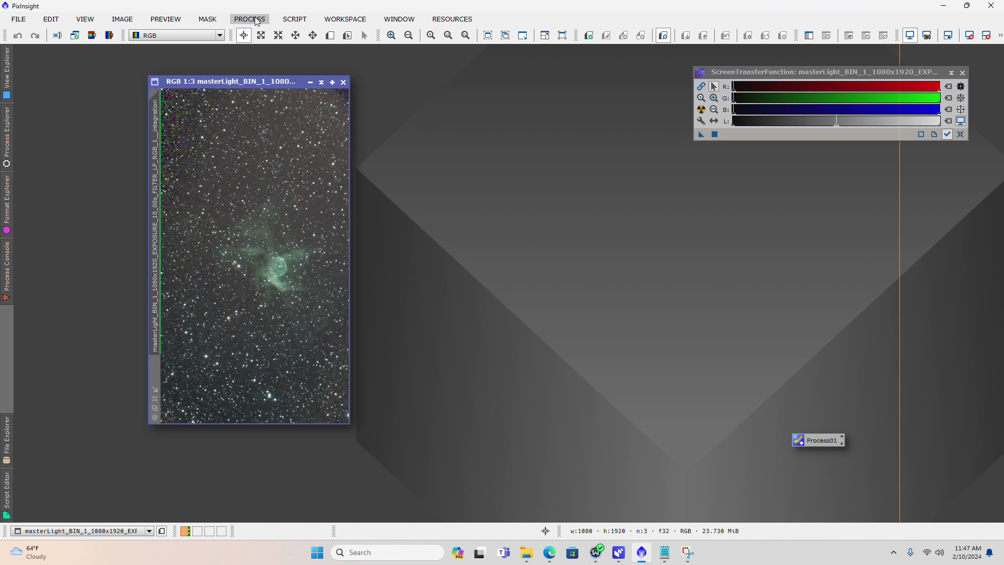
{"action": "key", "text": "super+shift+s"}
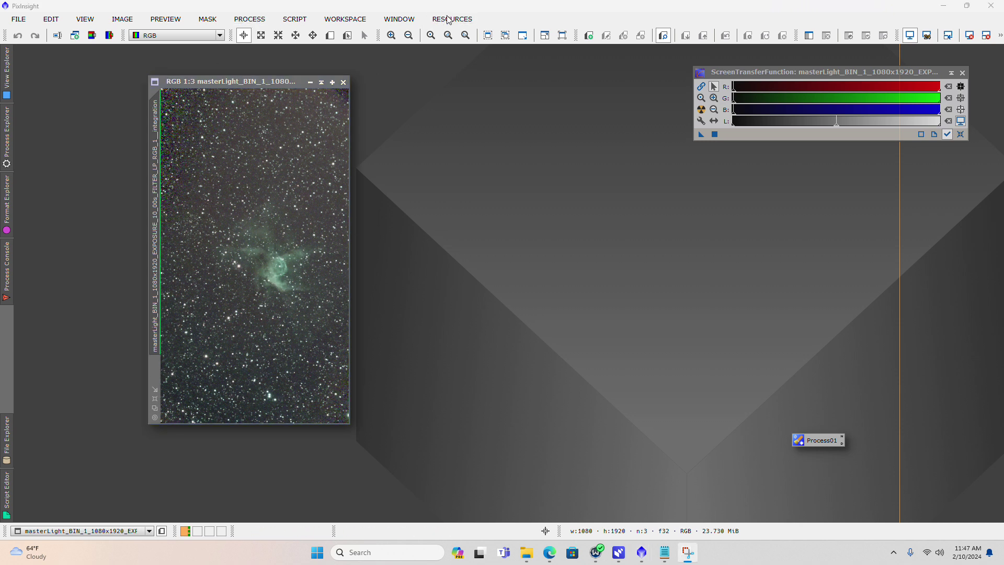
{"action": "left_click_drag", "start_coordinate": [230, 81], "coordinate": [256, 79]}
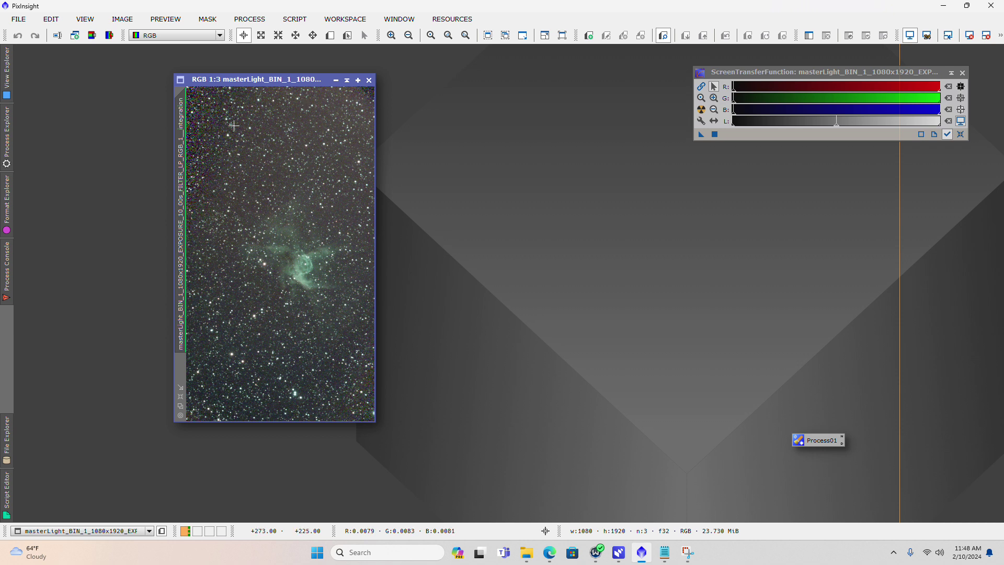
{"action": "left_click_drag", "start_coordinate": [289, 85], "coordinate": [301, 87]}
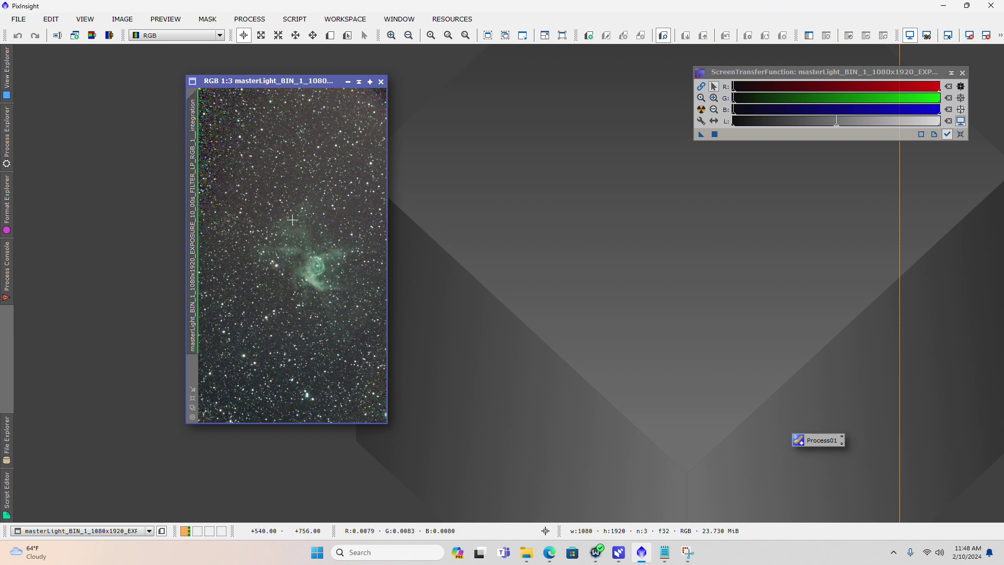
{"action": "mouse_move", "coordinate": [290, 84]}
{"action": "left_mouse_down"}
{"action": "mouse_move", "coordinate": [331, 85]}
{"action": "mouse_move", "coordinate": [287, 85]}
{"action": "left_mouse_up"}
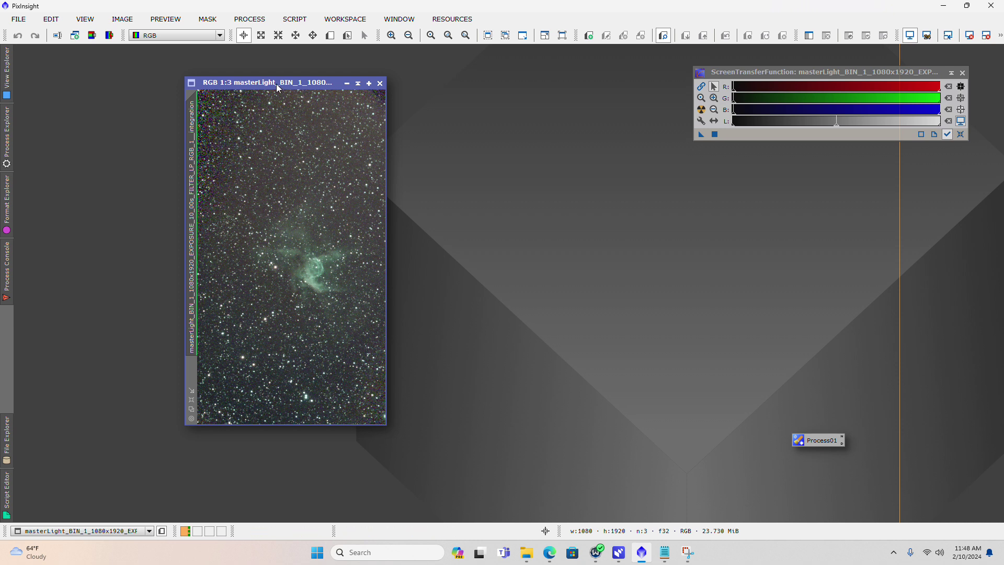
{"action": "left_click_drag", "start_coordinate": [277, 88], "coordinate": [250, 91]}
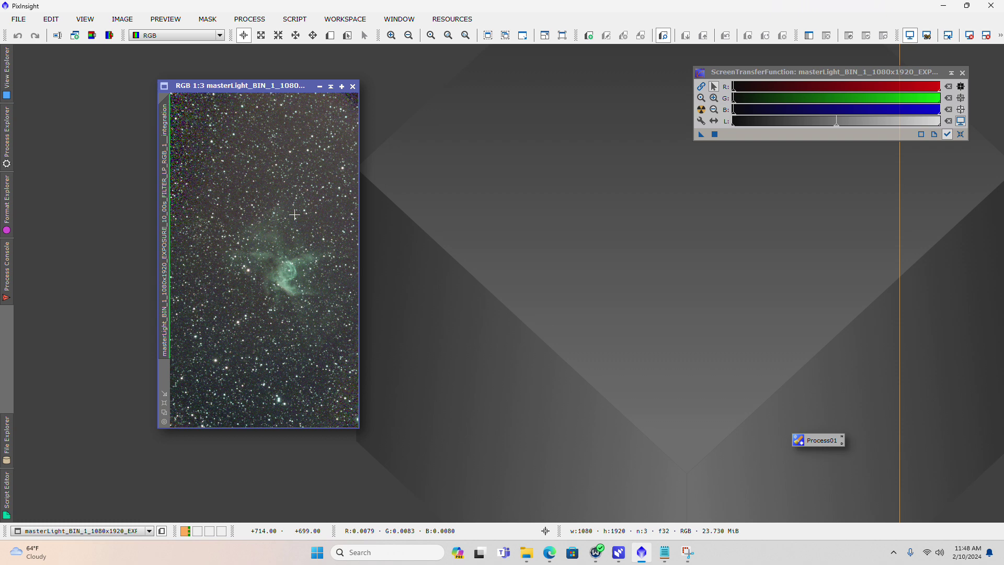
Draw a 915 × 1710 DynamicCrop rectangle centred at 592.5, 972 over the nebula
{"action": "left_click", "coordinate": [250, 19]}
{"action": "mouse_move", "coordinate": [327, 11]}
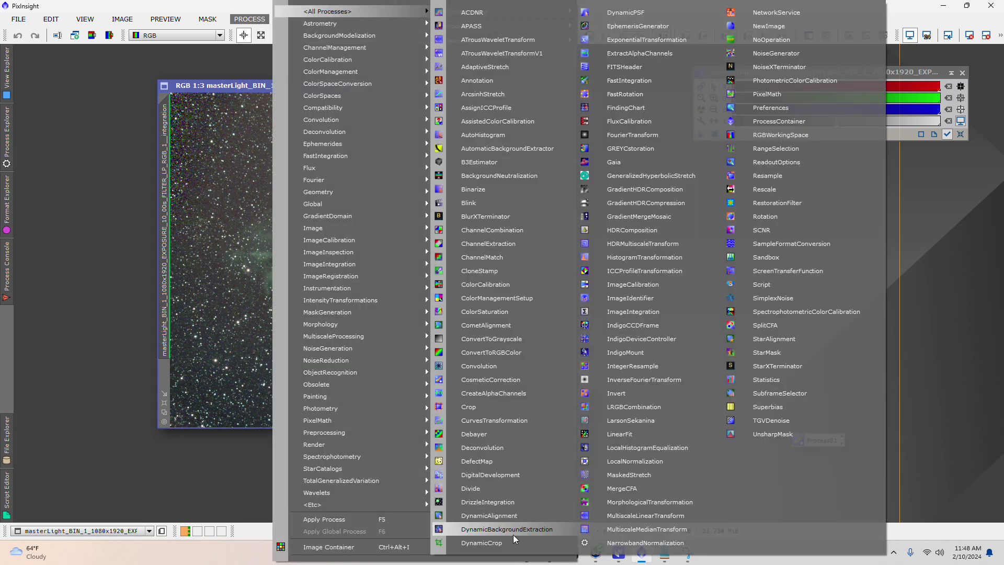
{"action": "left_click", "coordinate": [481, 543]}
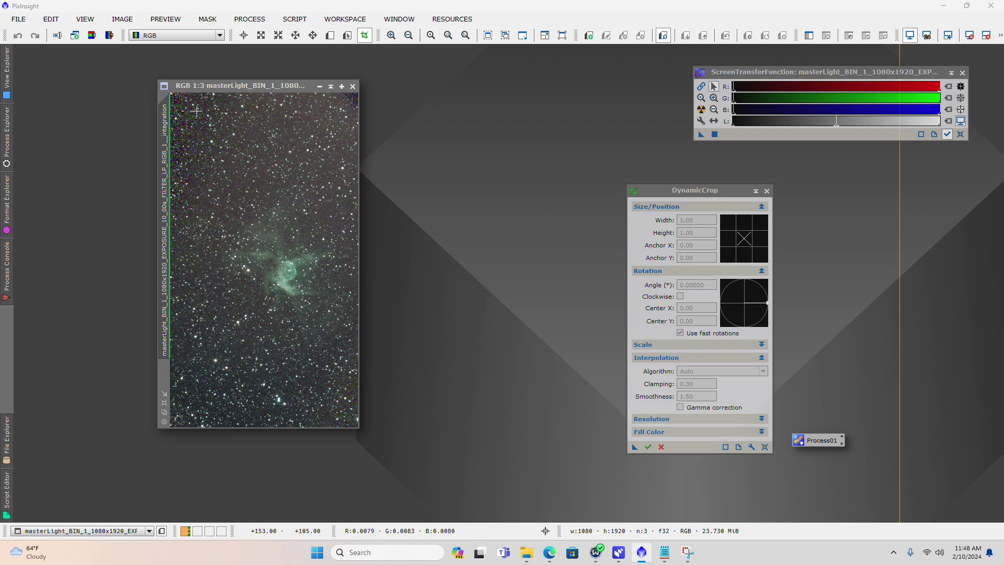
{"action": "left_click_drag", "start_coordinate": [193, 109], "coordinate": [352, 408]}
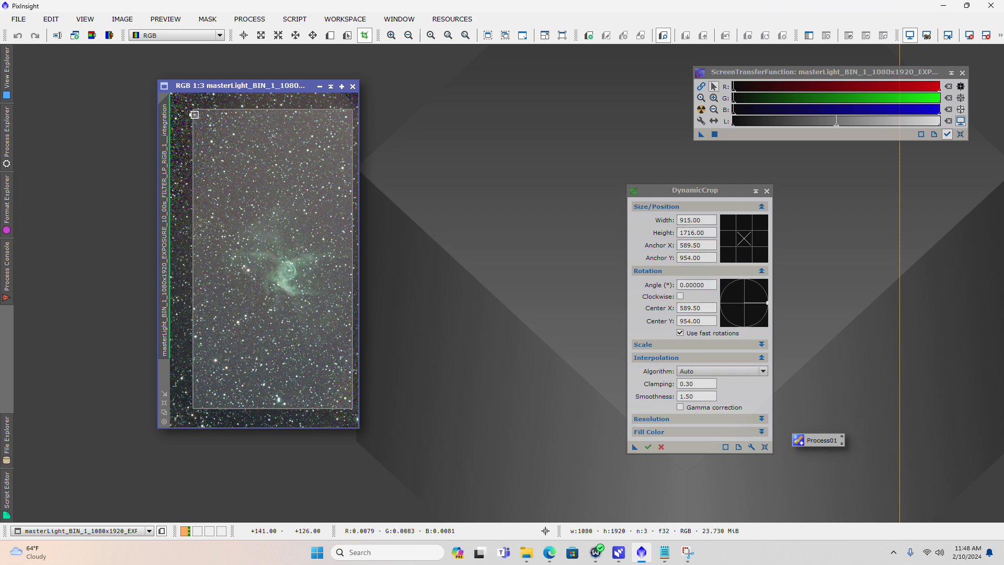
{"action": "left_click_drag", "start_coordinate": [196, 112], "coordinate": [197, 114]}
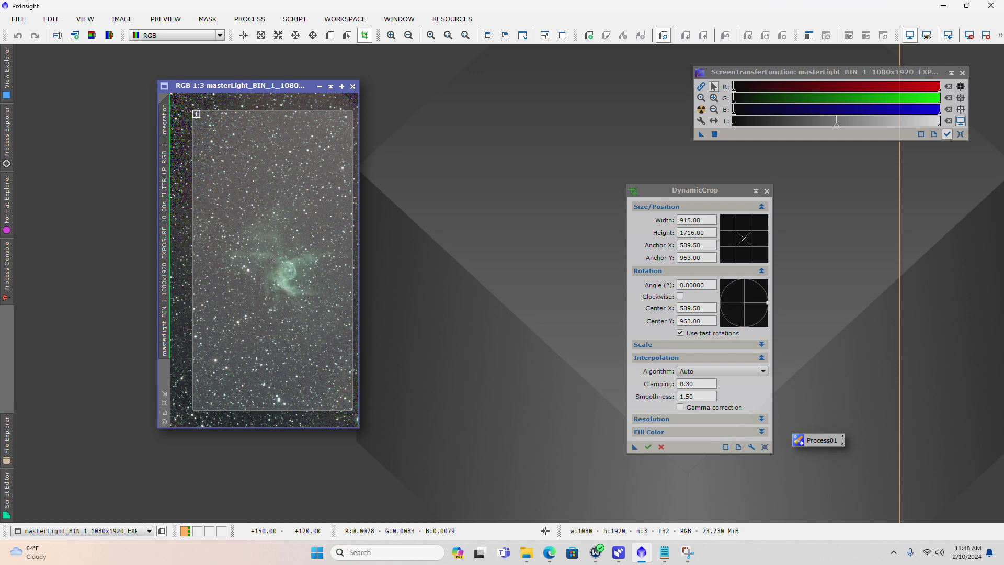
{"action": "left_click_drag", "start_coordinate": [298, 412], "coordinate": [297, 409]}
{"action": "left_click_drag", "start_coordinate": [284, 324], "coordinate": [284, 325]}
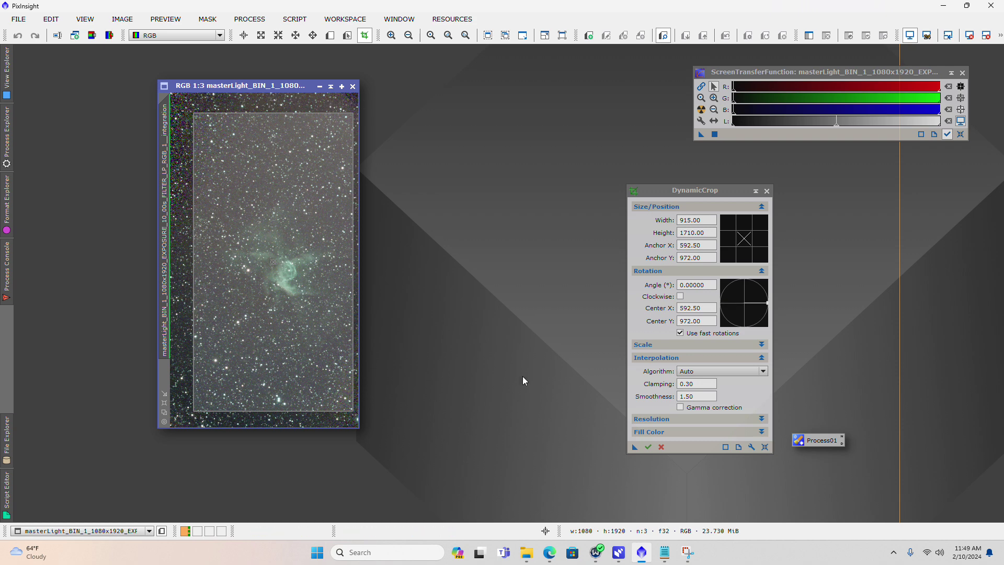
Execute the 915 × 1710 crop, accepting loss of the astrometric solution
{"action": "left_click", "coordinate": [648, 448]}
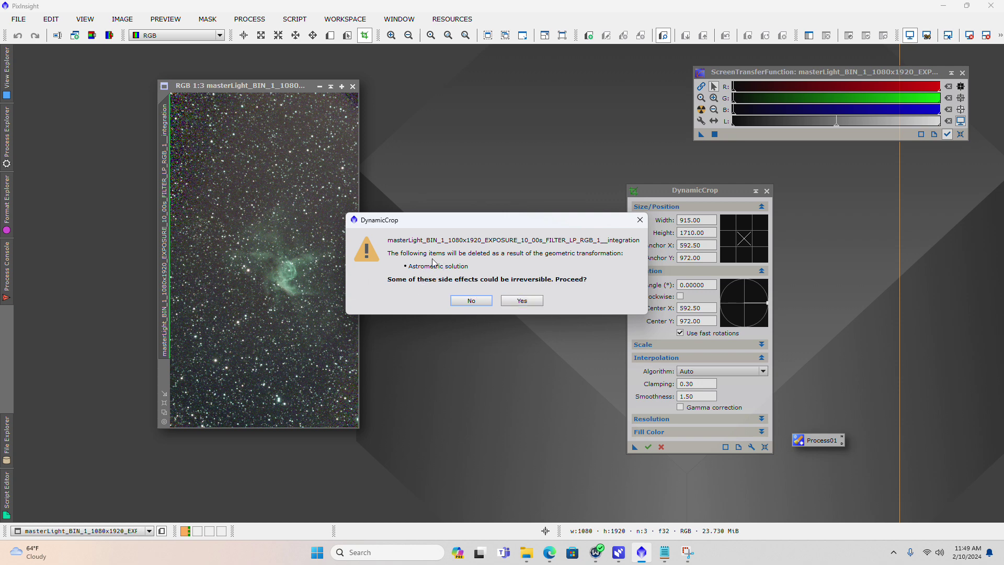
{"action": "left_click", "coordinate": [522, 301]}
{"action": "left_click_drag", "start_coordinate": [281, 87], "coordinate": [306, 86]}
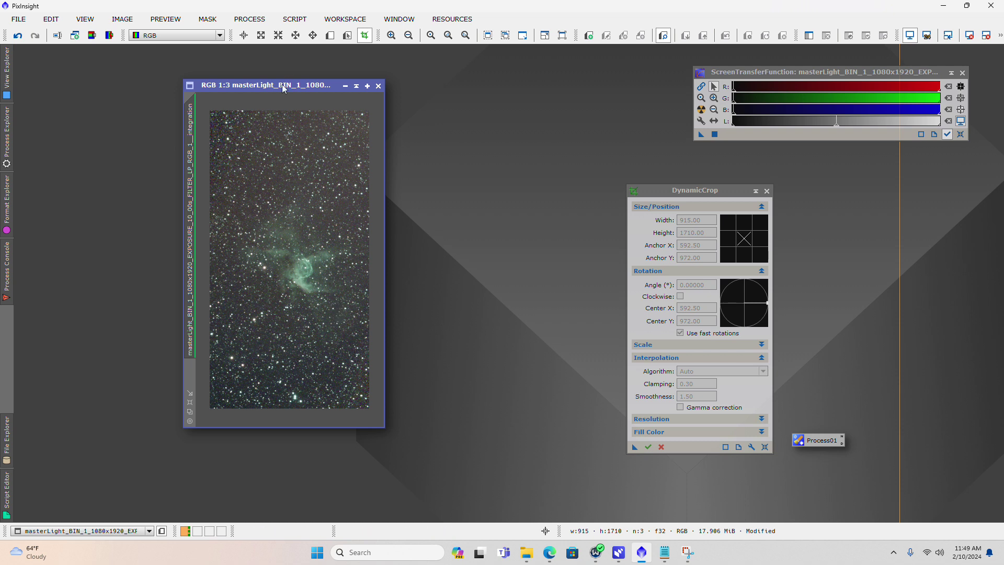
{"action": "left_click_drag", "start_coordinate": [283, 88], "coordinate": [276, 88]}
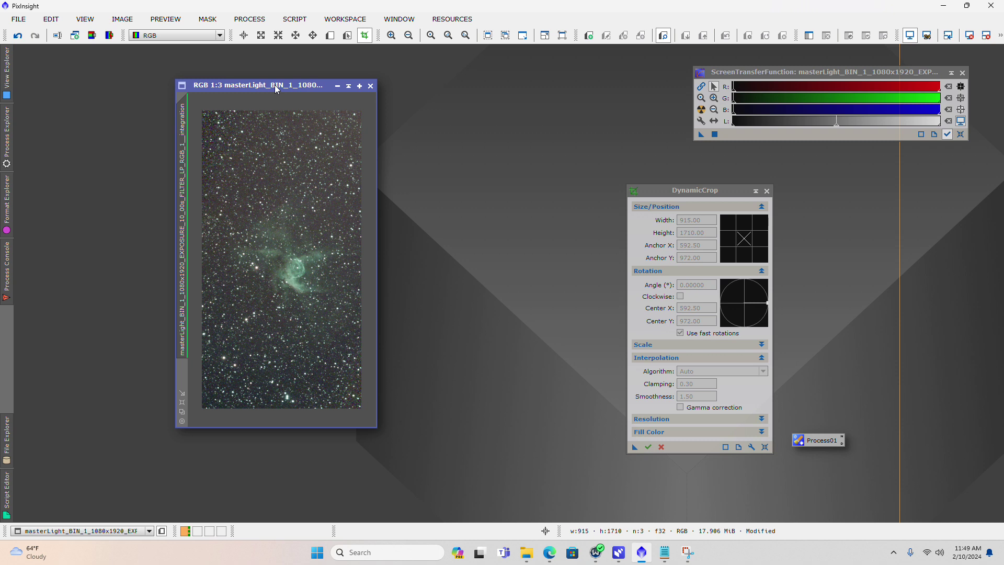
Rotate the cropped image 90° counter-clockwise and fit the window to it
{"action": "left_click", "coordinate": [249, 20]}
{"action": "left_click", "coordinate": [569, 37]}
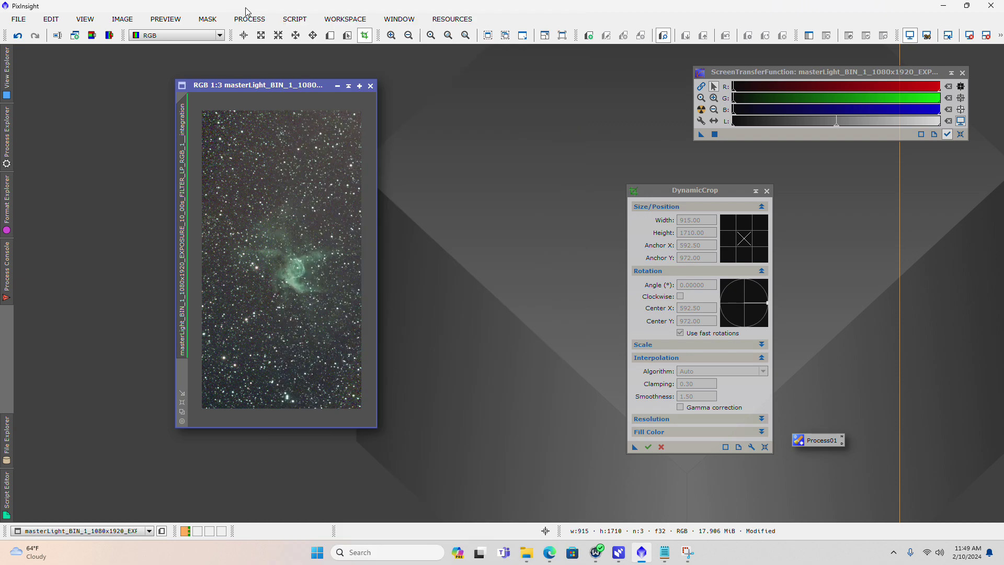
{"action": "left_click", "coordinate": [123, 19]}
{"action": "mouse_move", "coordinate": [173, 153]}
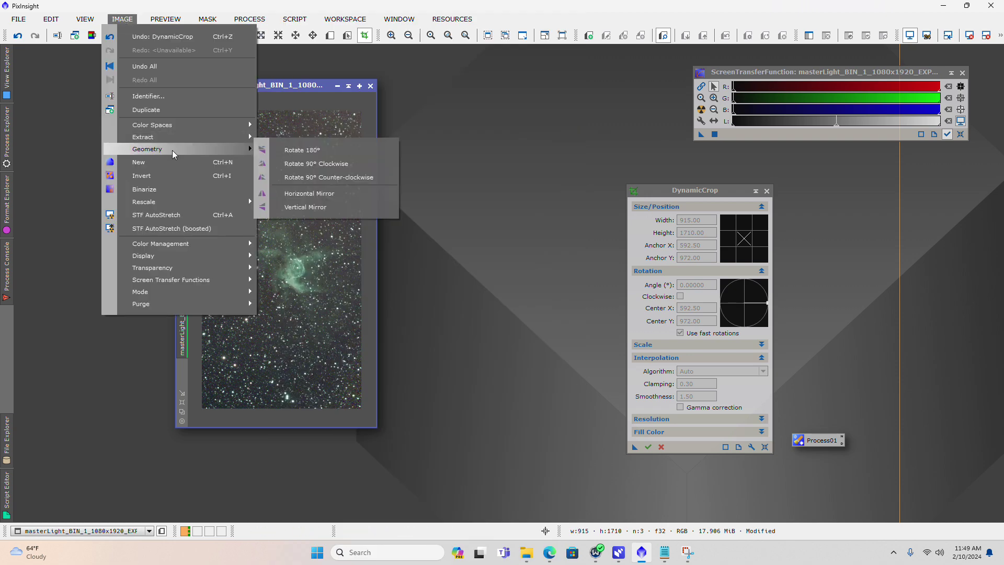
{"action": "left_click", "coordinate": [319, 178]}
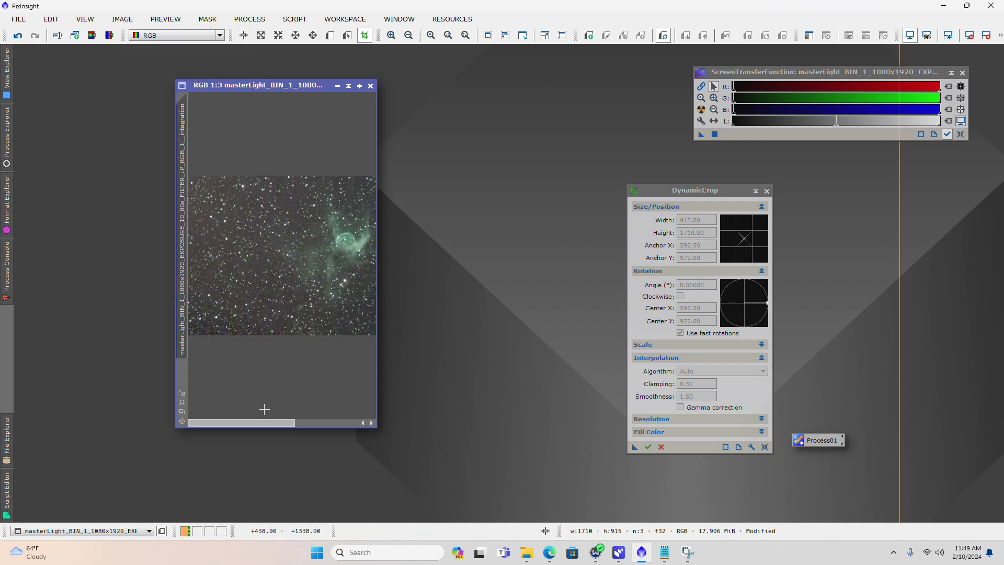
{"action": "left_click", "coordinate": [183, 404]}
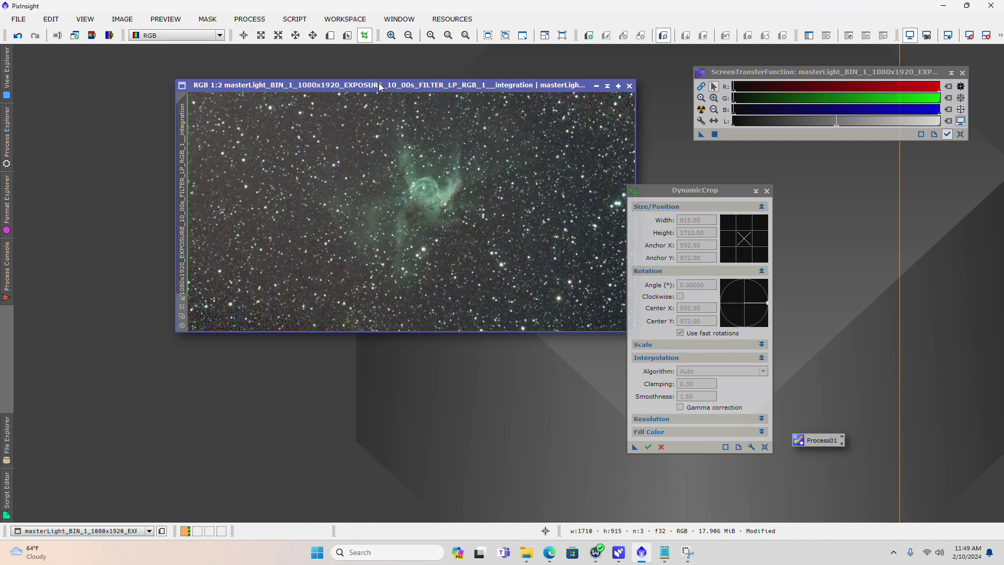
Reposition the landscape image window and move the DynamicCrop window aside
{"action": "left_click_drag", "start_coordinate": [380, 87], "coordinate": [284, 92]}
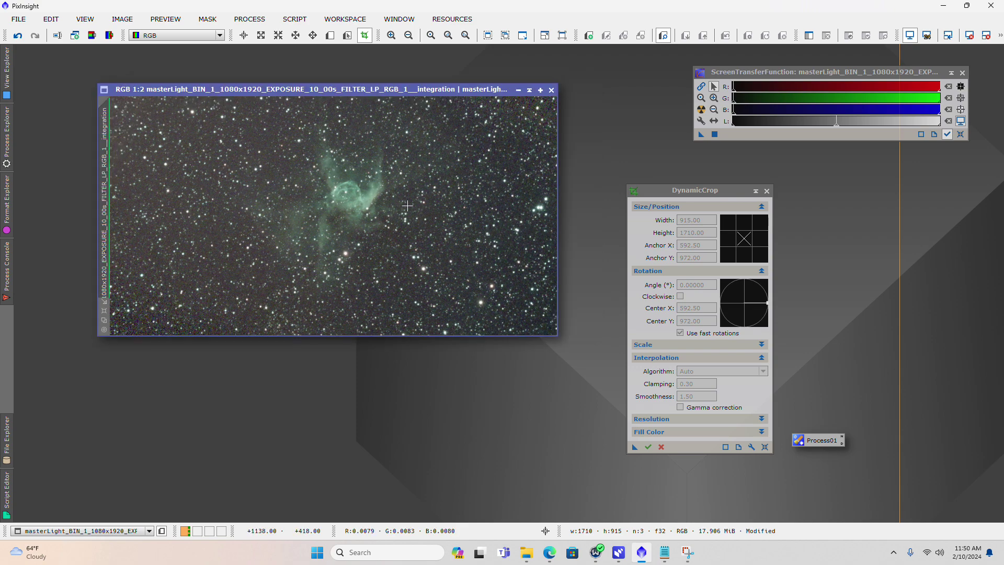
{"action": "left_click_drag", "start_coordinate": [287, 92], "coordinate": [277, 79]}
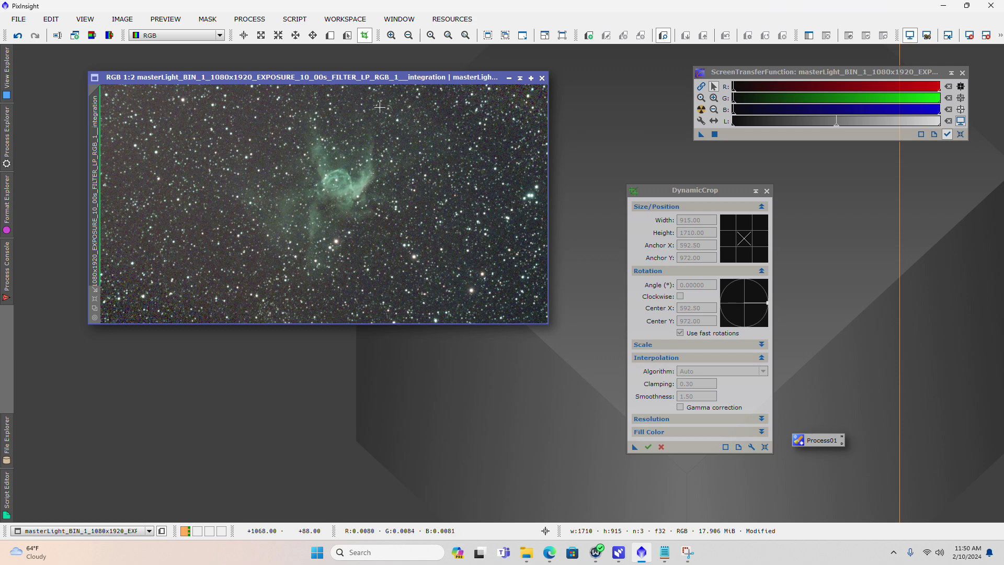
{"action": "left_click_drag", "start_coordinate": [358, 78], "coordinate": [331, 87]}
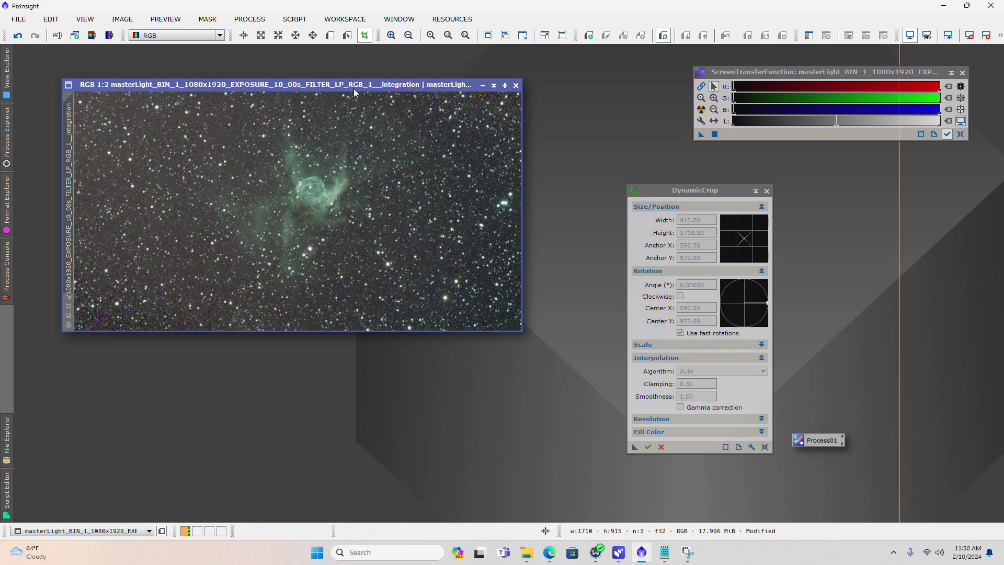
{"action": "left_click_drag", "start_coordinate": [354, 89], "coordinate": [331, 100]}
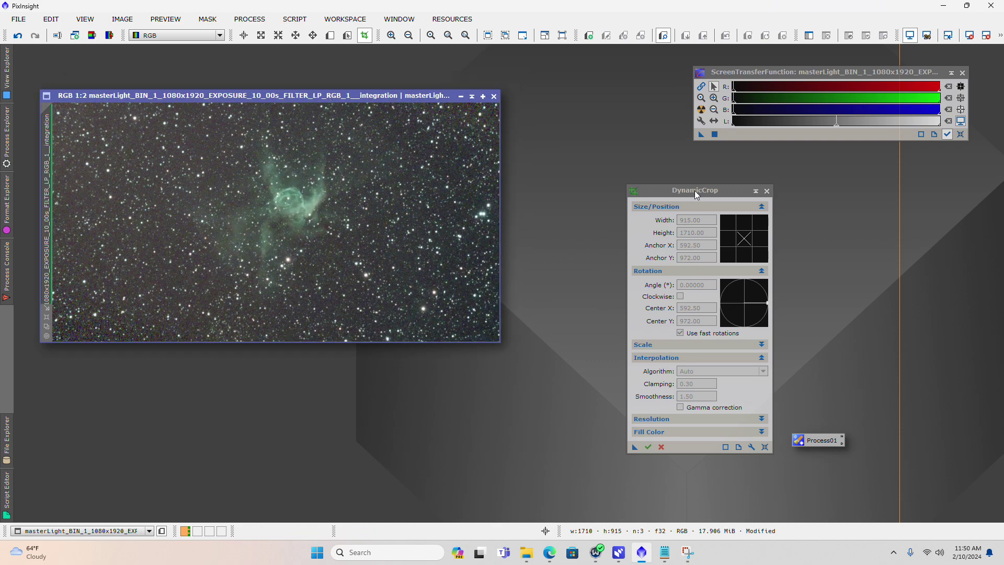
{"action": "left_click_drag", "start_coordinate": [694, 190], "coordinate": [665, 201]}
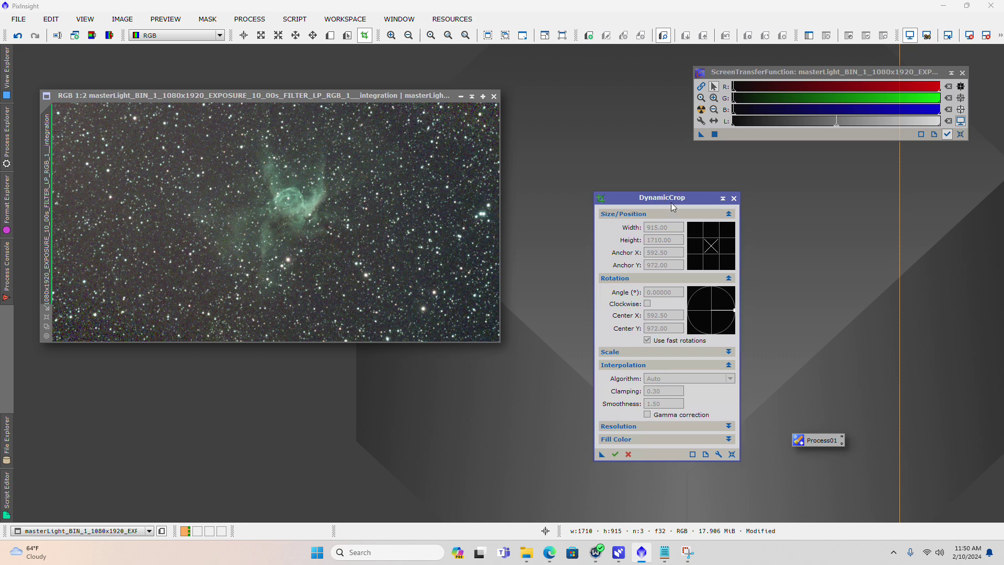
Close DynamicCrop and launch the ImageSolver script on the rotated image
{"action": "left_click", "coordinate": [734, 198]}
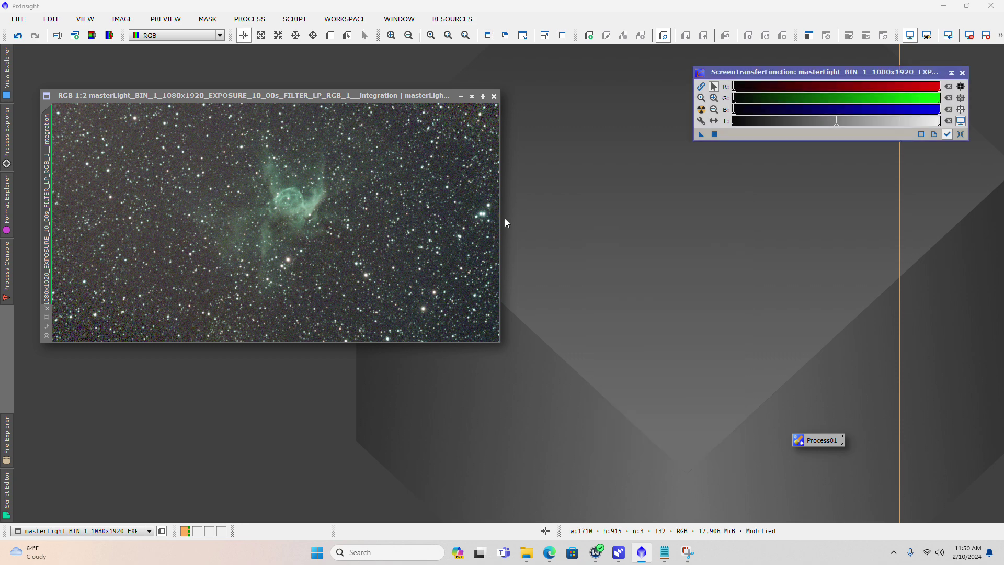
{"action": "left_click_drag", "start_coordinate": [394, 90], "coordinate": [395, 92]}
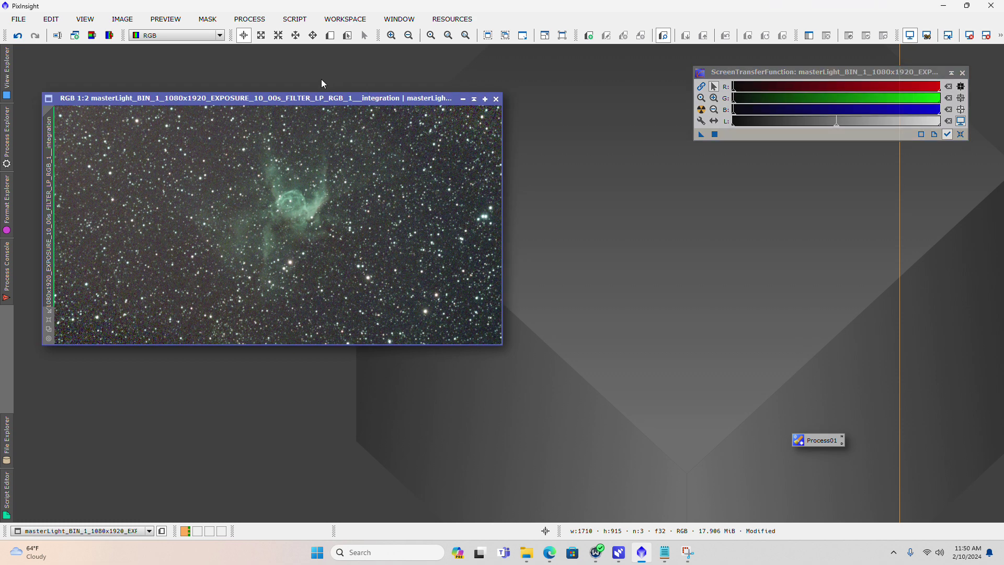
{"action": "left_click", "coordinate": [295, 20]}
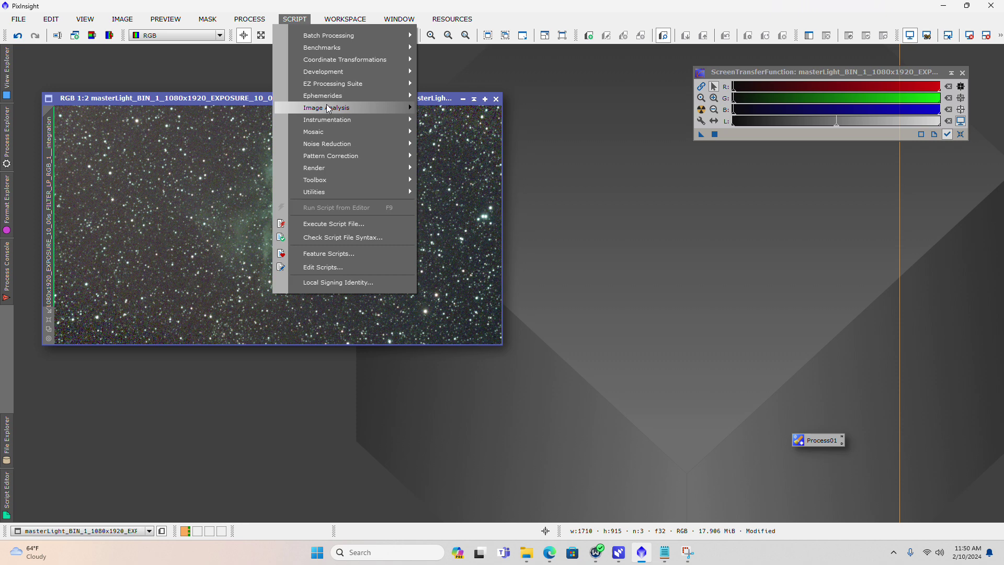
{"action": "mouse_move", "coordinate": [329, 110]}
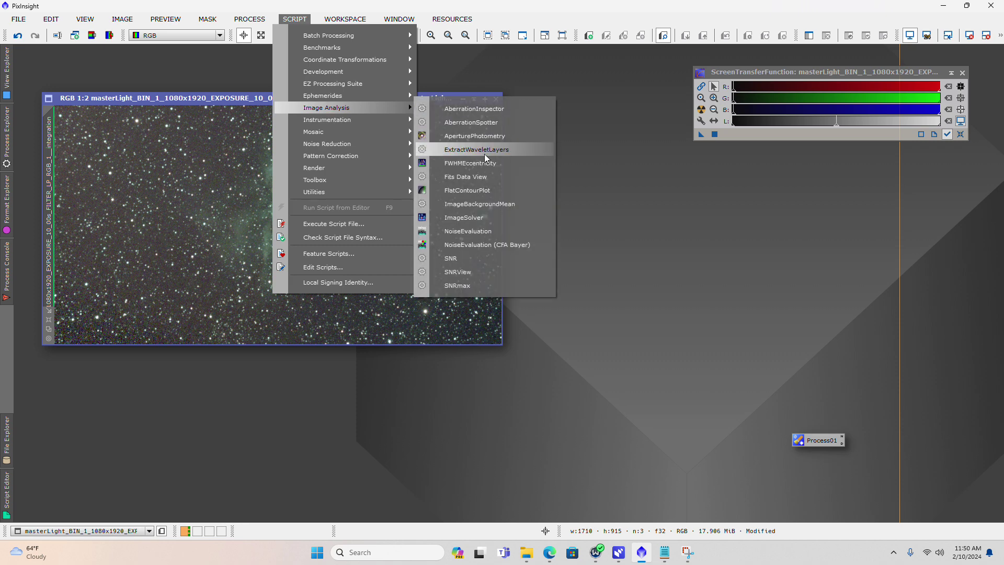
{"action": "left_click", "coordinate": [477, 218]}
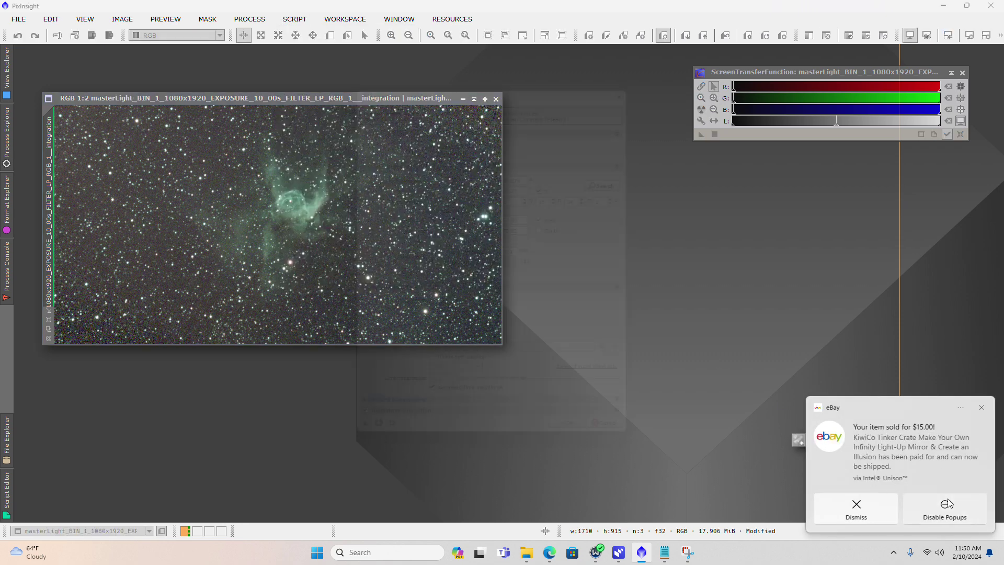
Disable the sale notification pop-ups and move the Image Plate Solver dialog aside
{"action": "left_click", "coordinate": [948, 510]}
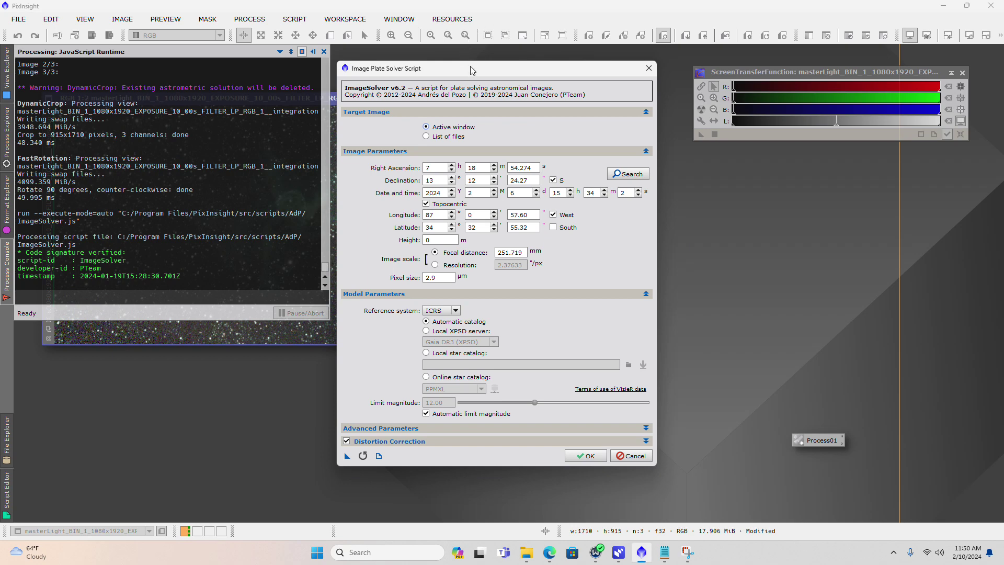
{"action": "left_click_drag", "start_coordinate": [474, 69], "coordinate": [653, 67]}
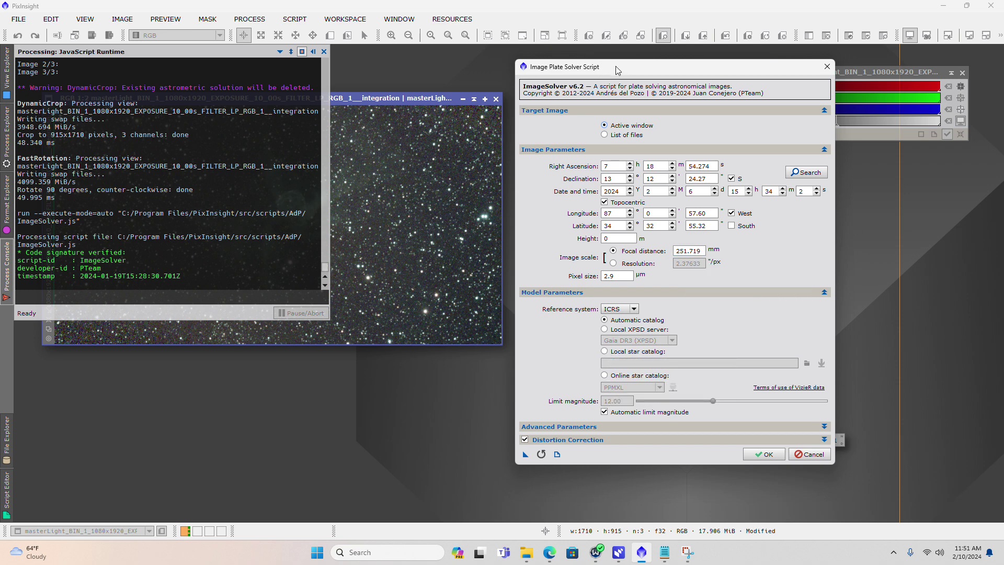
{"action": "left_click_drag", "start_coordinate": [616, 66], "coordinate": [611, 62]}
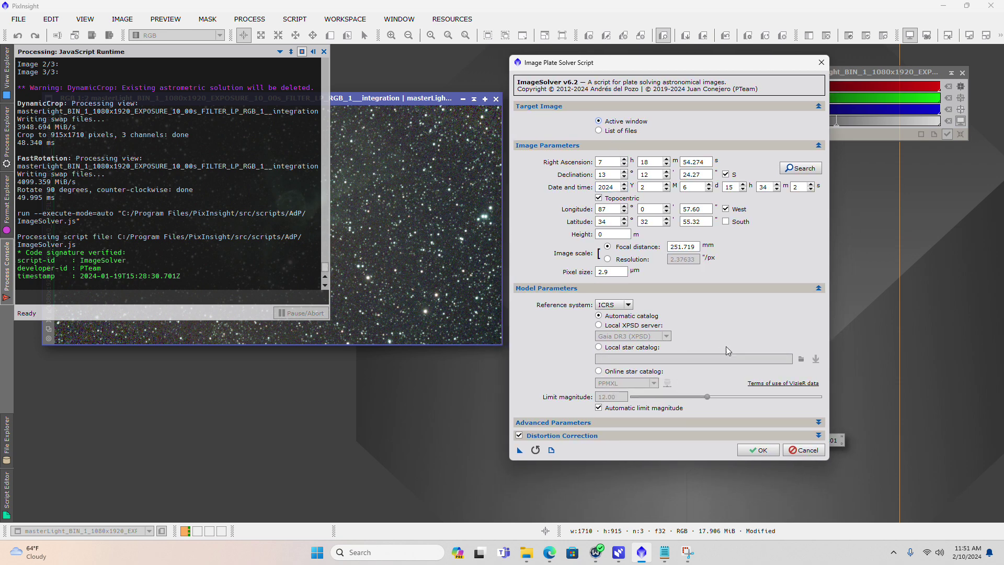
Run ImageSolver, solving to RA 7 18 45.5, Dec −13 12 15.8 at 2.376 arcsec/px
{"action": "left_click", "coordinate": [763, 451]}
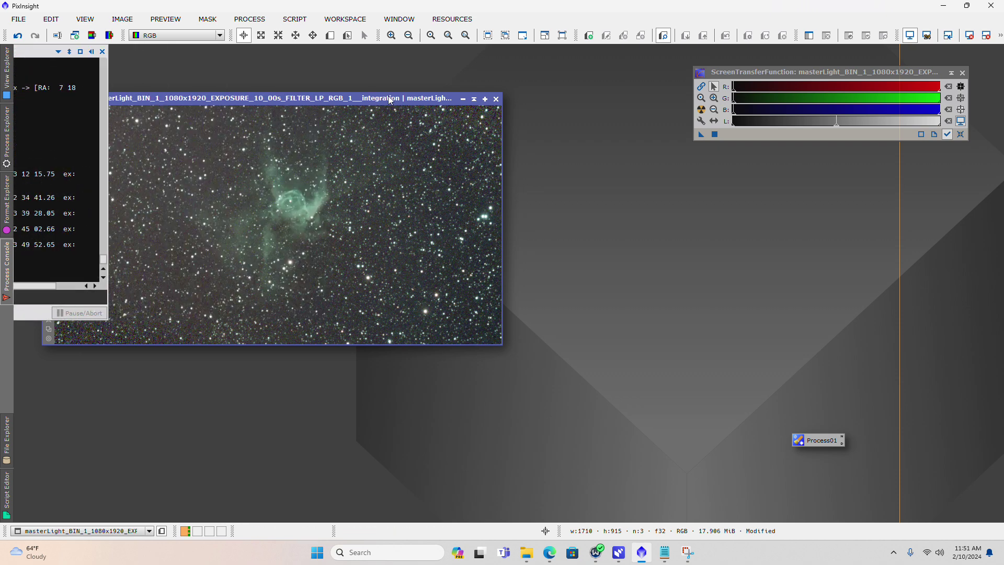
{"action": "left_click_drag", "start_coordinate": [391, 99], "coordinate": [451, 116]}
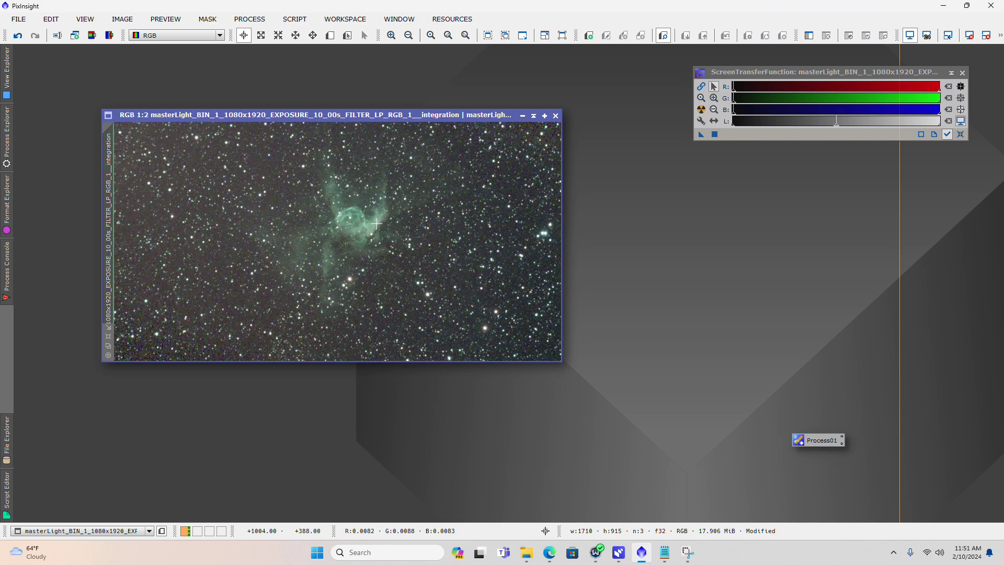
{"action": "left_click", "coordinate": [294, 19]}
{"action": "mouse_move", "coordinate": [409, 110]}
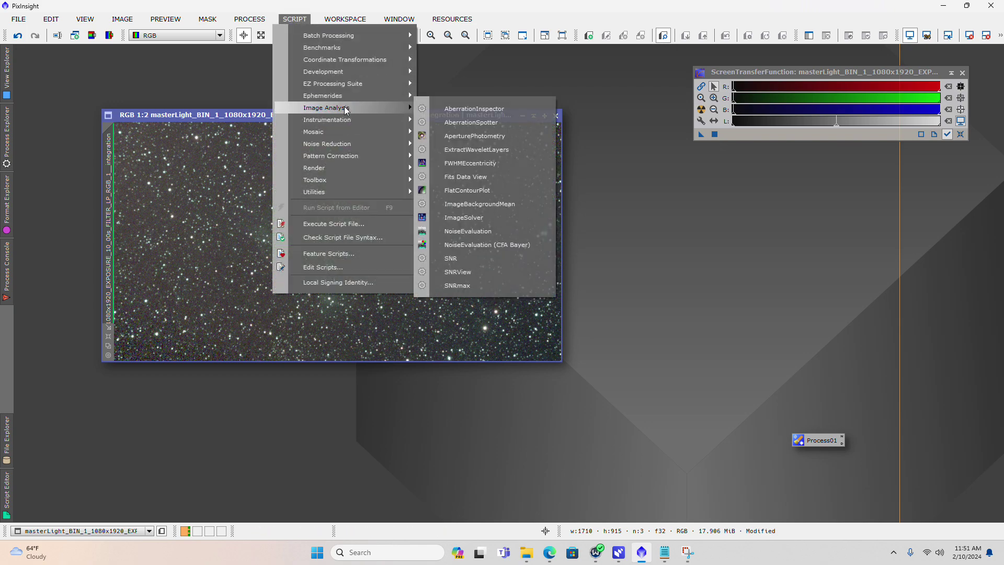
{"action": "left_click", "coordinate": [479, 221]}
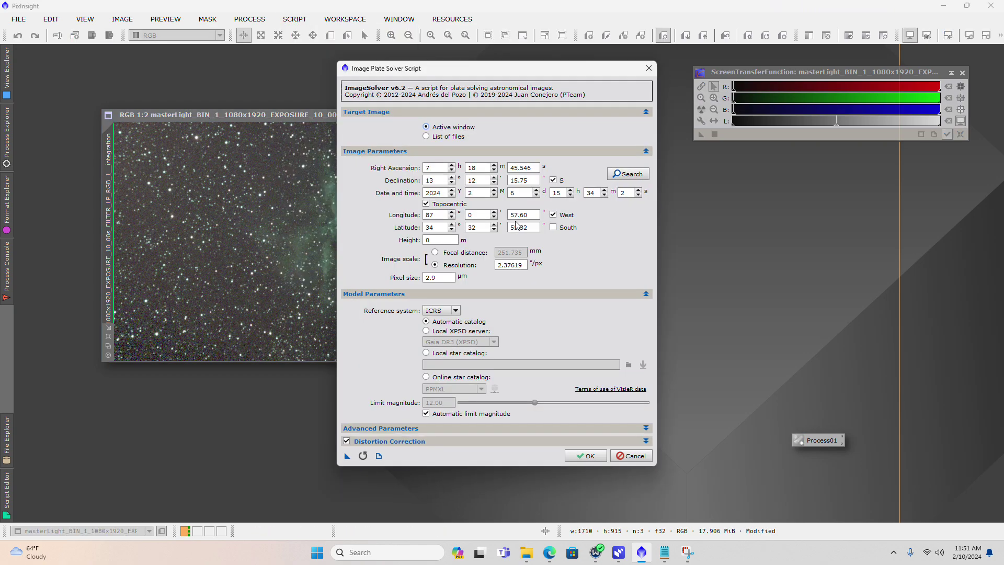
{"action": "left_click", "coordinate": [455, 312]}
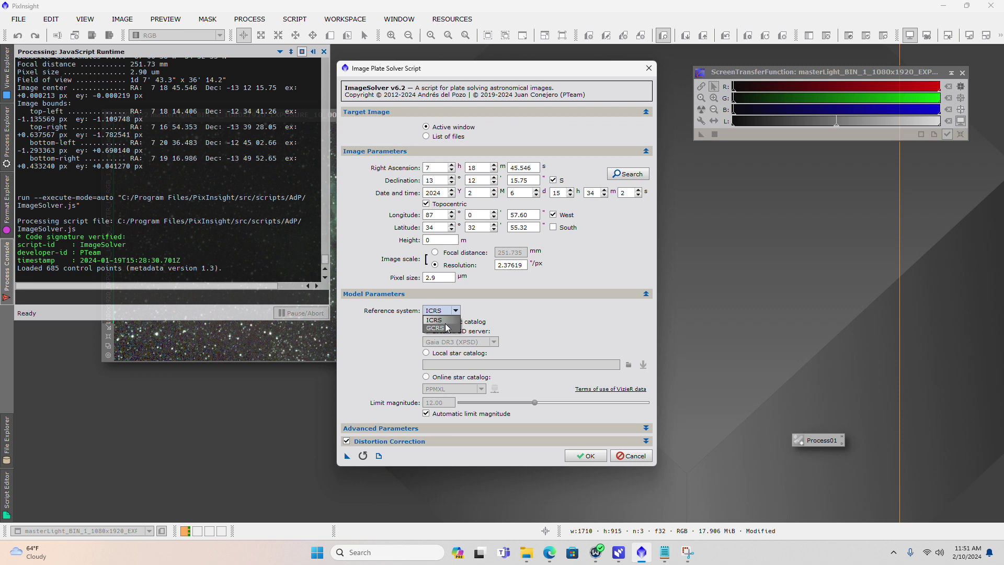
{"action": "left_click", "coordinate": [436, 319]}
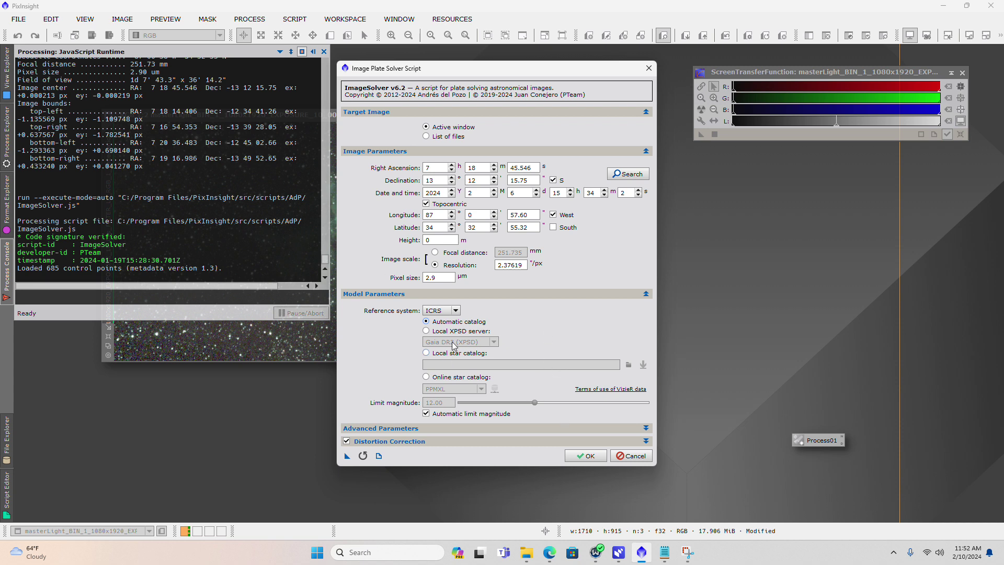
{"action": "left_click", "coordinate": [982, 418]}
{"action": "left_click", "coordinate": [631, 456]}
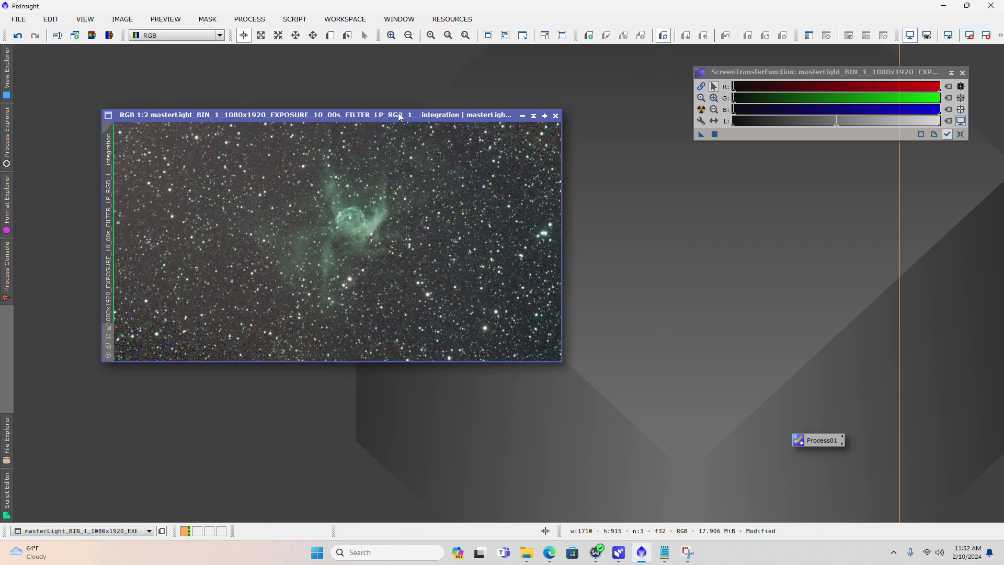
{"action": "left_click_drag", "start_coordinate": [399, 116], "coordinate": [415, 120]}
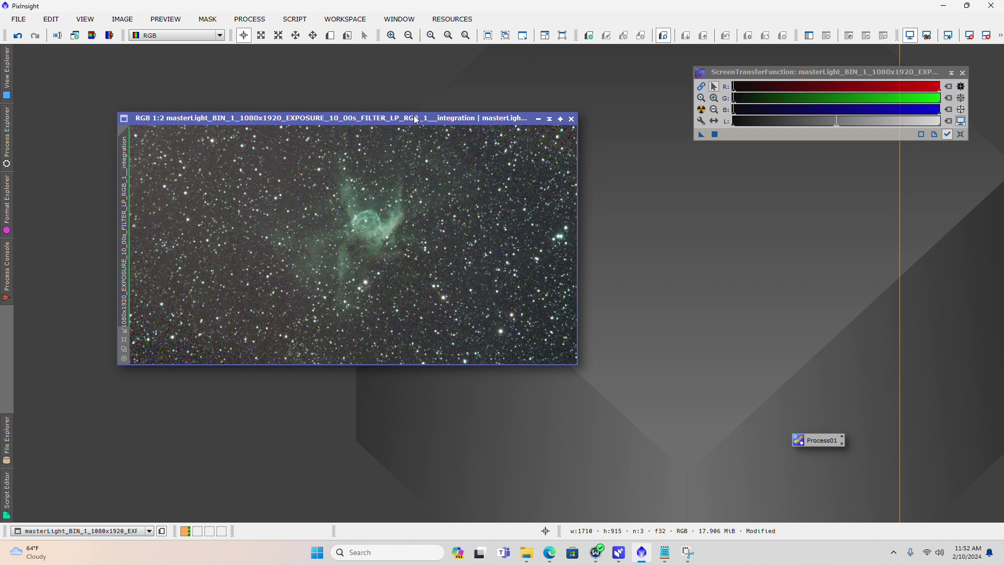
{"action": "left_click_drag", "start_coordinate": [415, 119], "coordinate": [463, 123]}
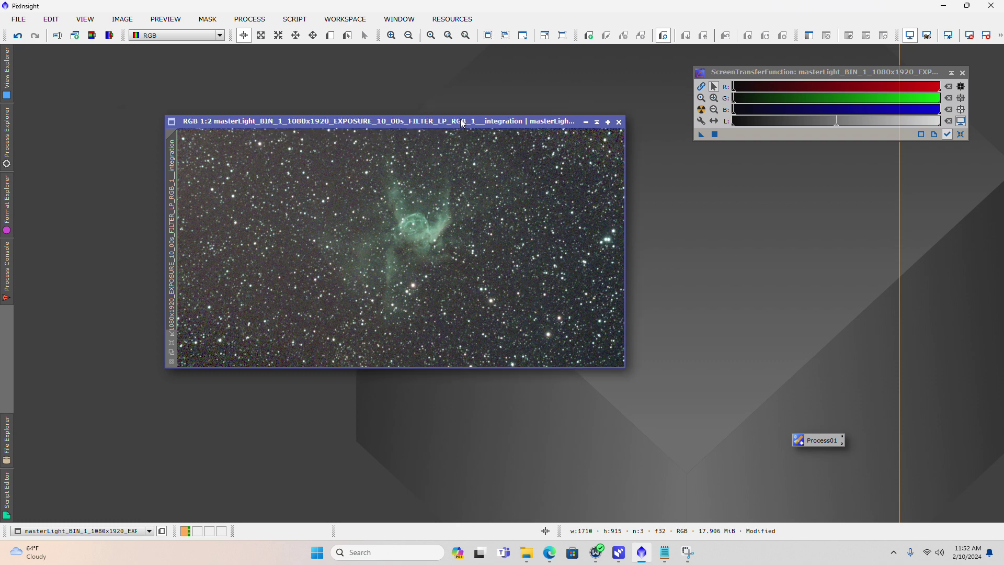
{"action": "left_click_drag", "start_coordinate": [463, 123], "coordinate": [437, 125]}
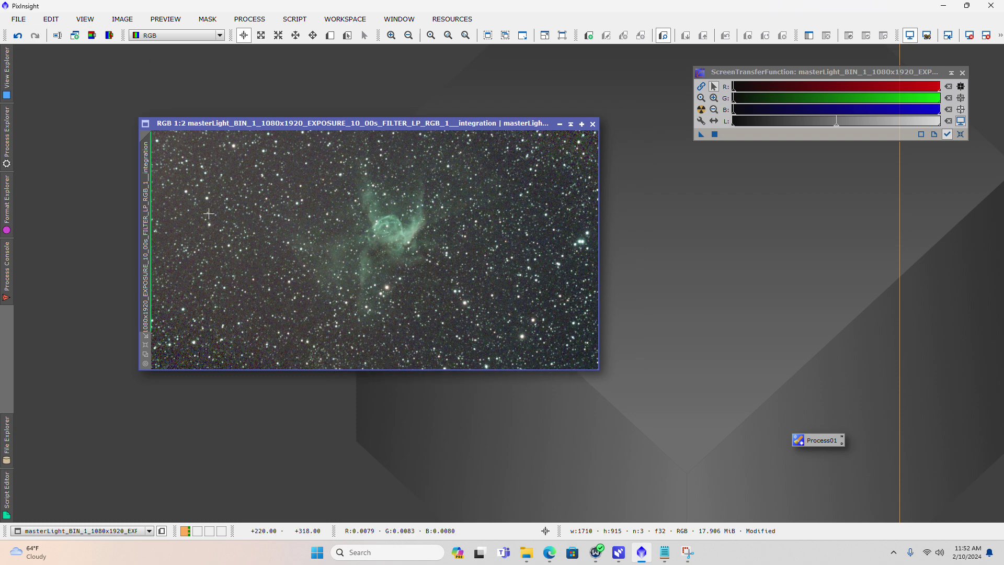
{"action": "left_click", "coordinate": [250, 19]}
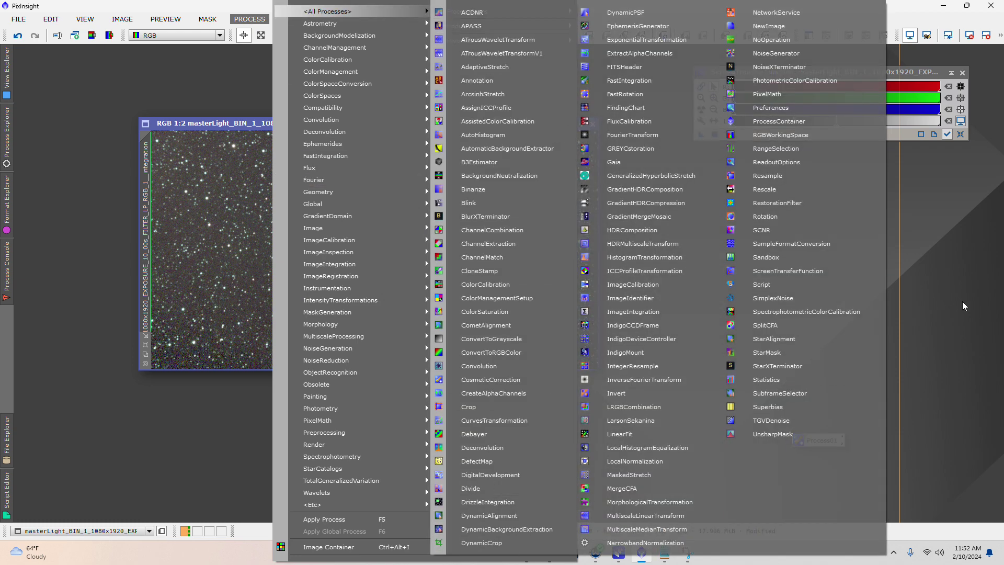
{"action": "left_click", "coordinate": [962, 301]}
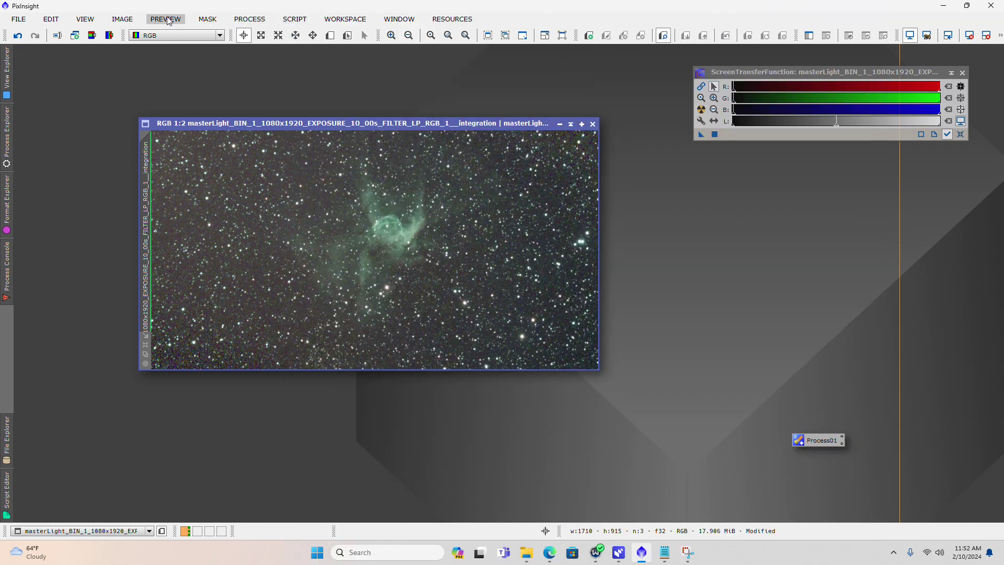
{"action": "left_click", "coordinate": [122, 19]}
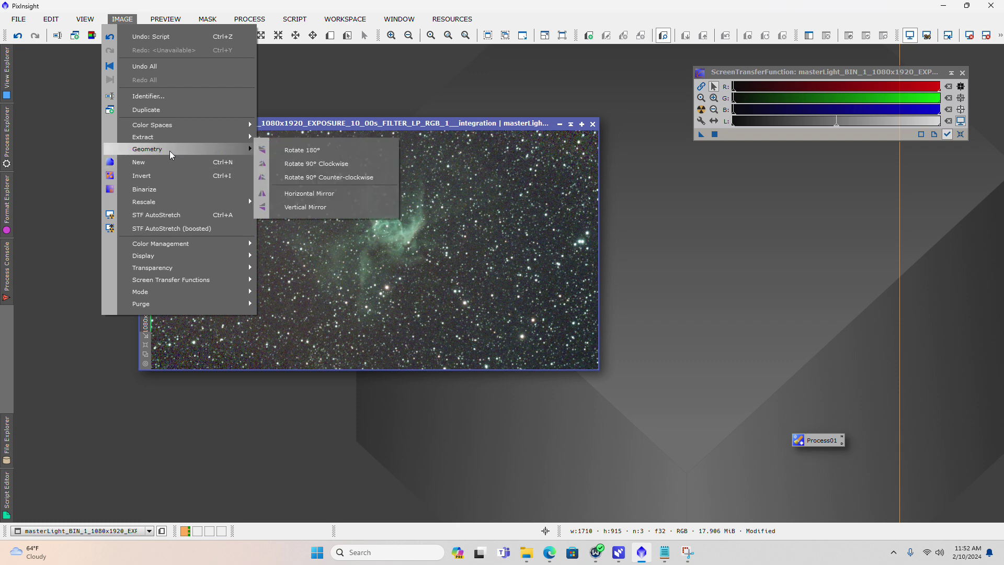
{"action": "left_click", "coordinate": [439, 106]}
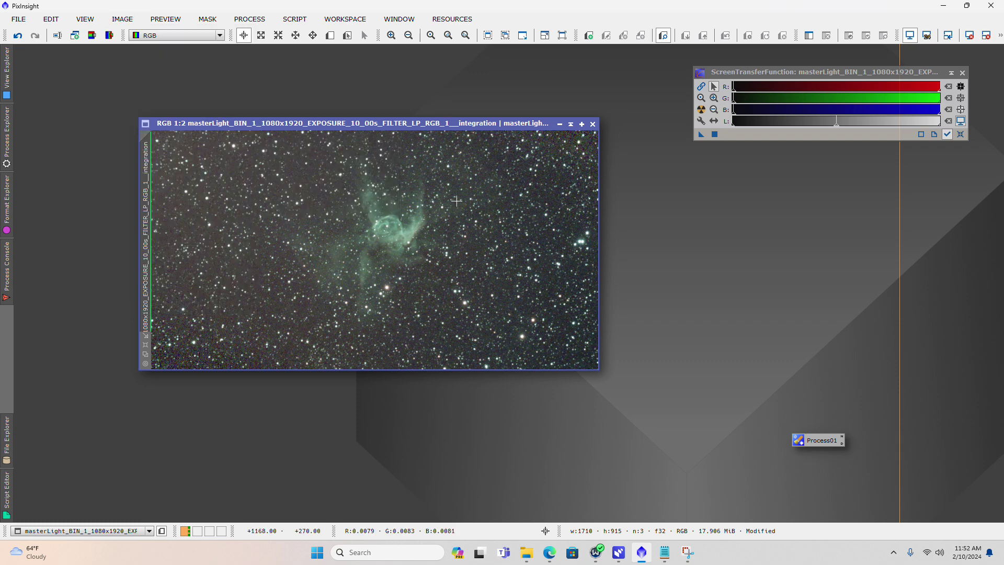
{"action": "left_click", "coordinate": [299, 23]}
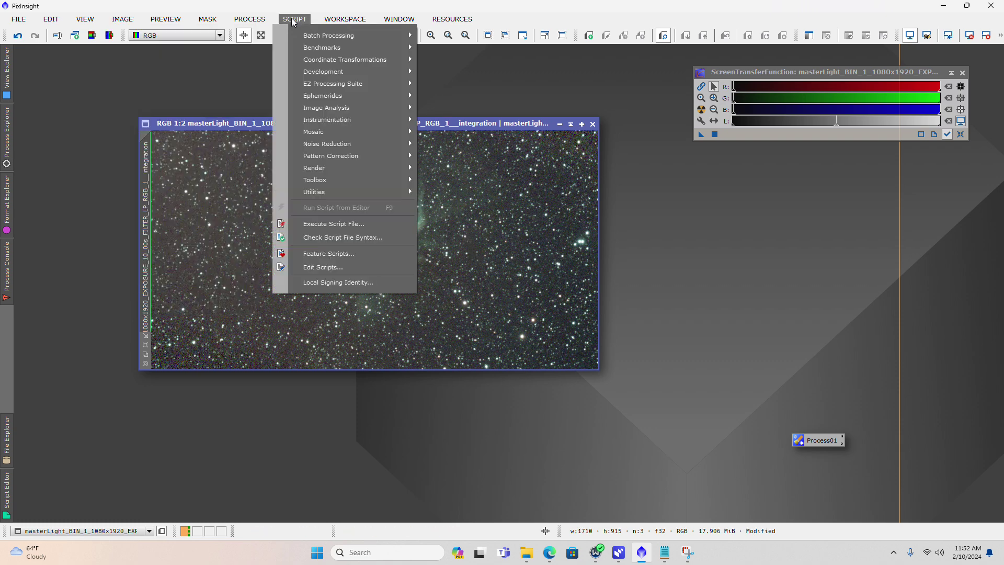
{"action": "mouse_move", "coordinate": [348, 110]}
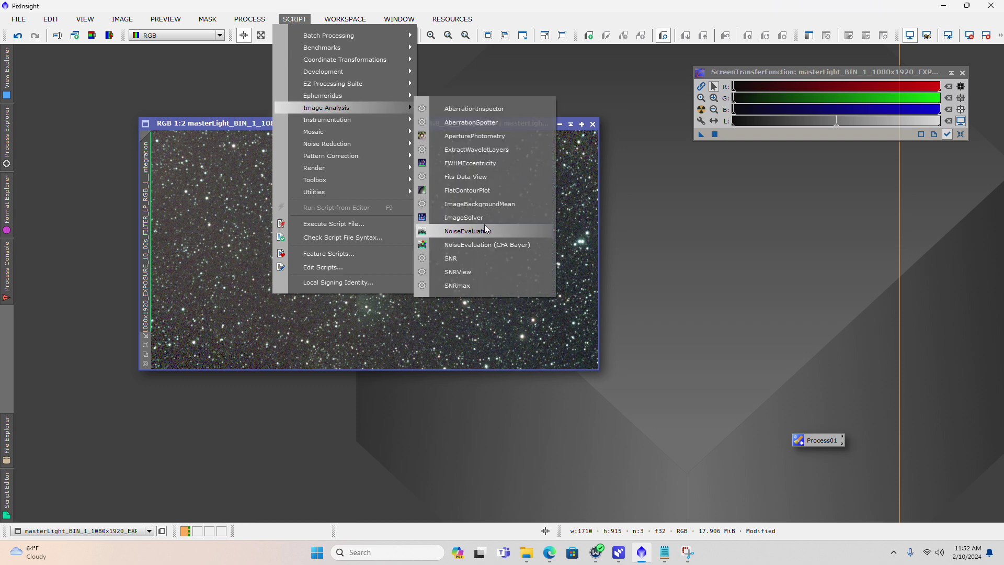
{"action": "left_click", "coordinate": [476, 125]}
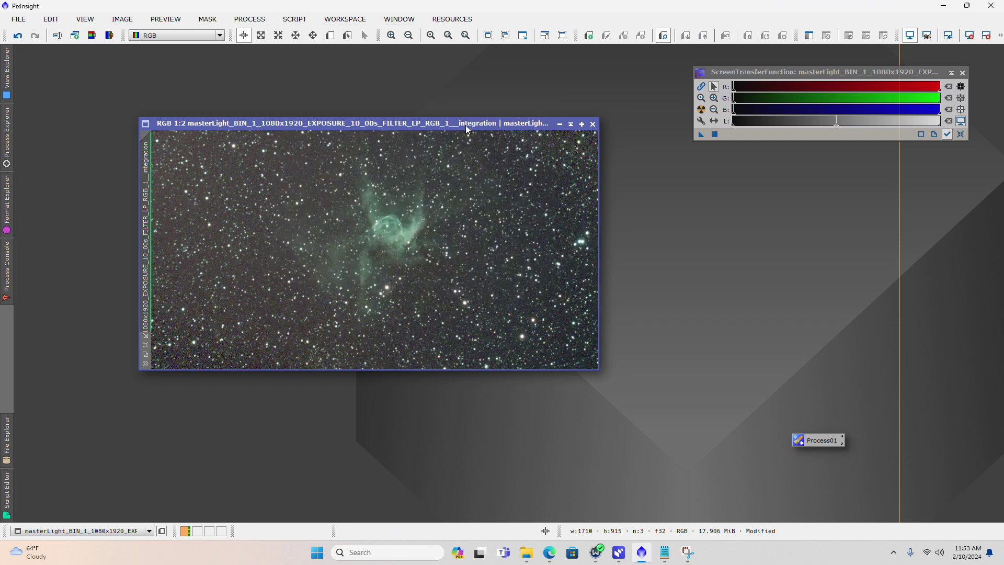
{"action": "left_click_drag", "start_coordinate": [466, 125], "coordinate": [442, 123]}
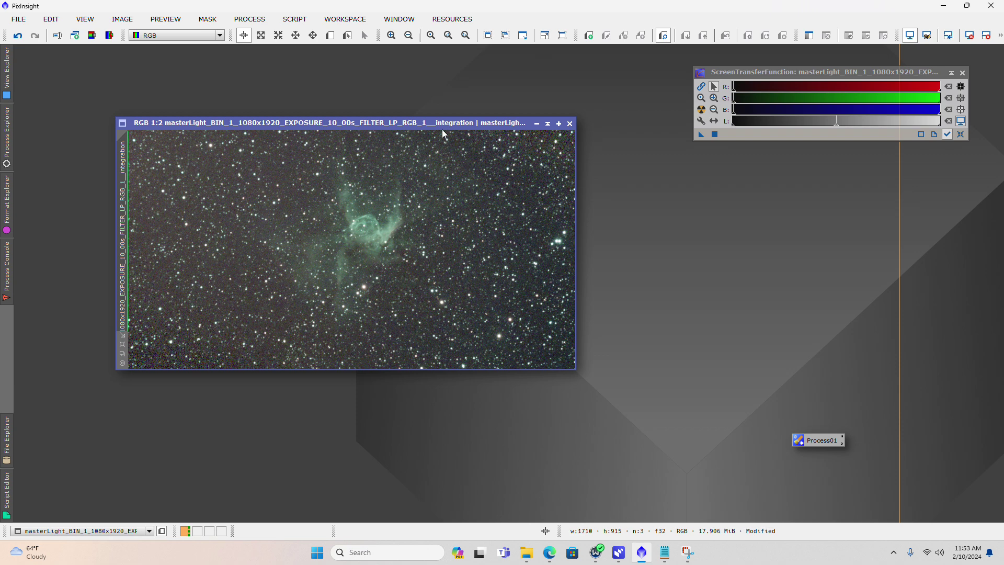
{"action": "left_click_drag", "start_coordinate": [425, 123], "coordinate": [421, 123]}
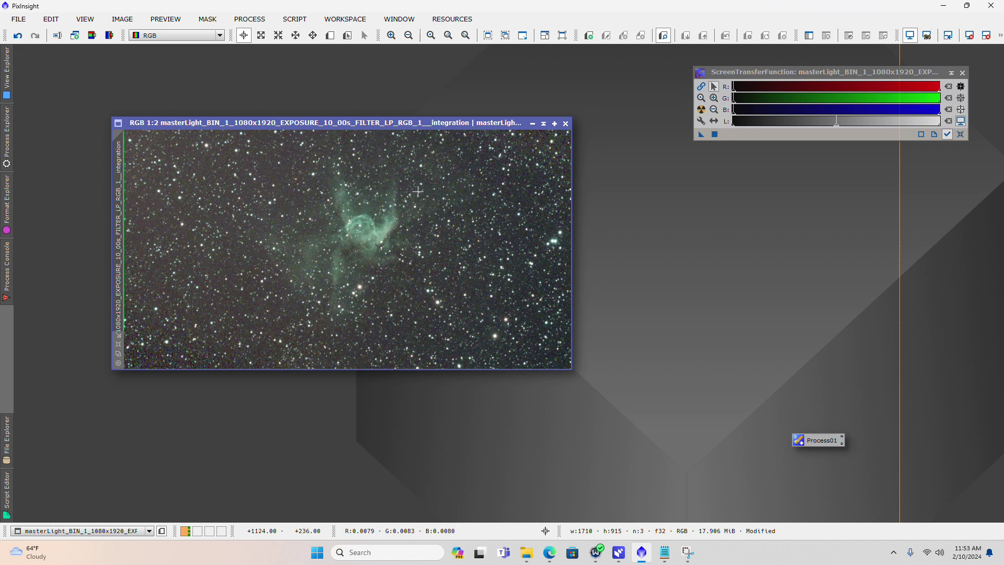
{"action": "left_click_drag", "start_coordinate": [438, 124], "coordinate": [456, 133]}
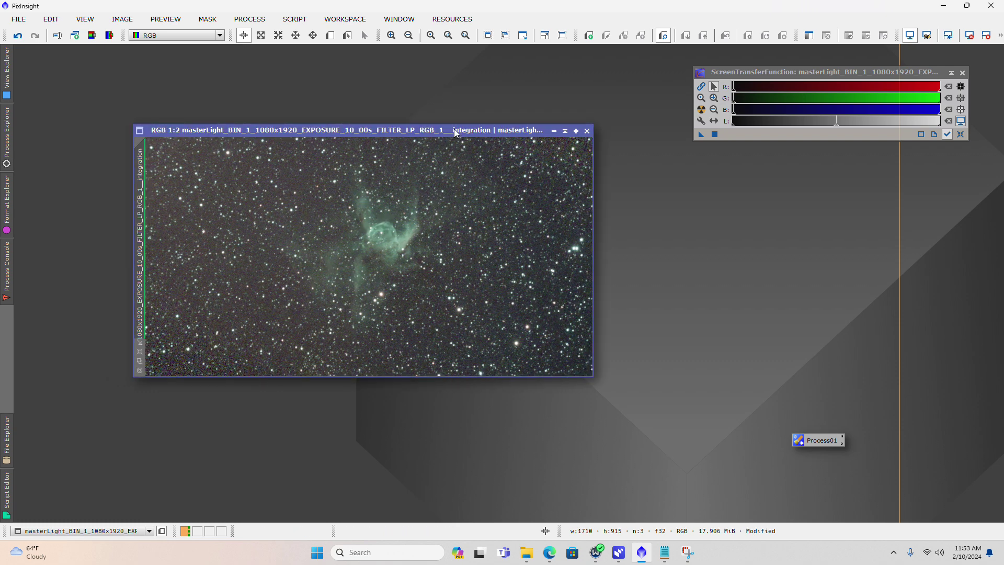